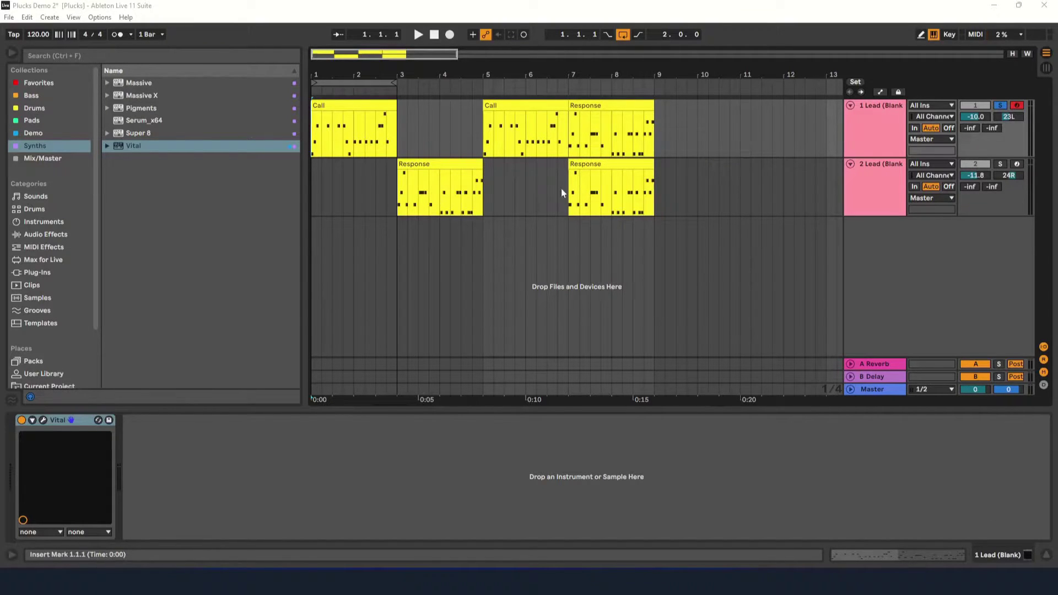
Step: Open the first lead's Vital editor and audition the Init Preset
{"action": "left_click", "coordinate": [44, 420]}
{"action": "left_click_drag", "start_coordinate": [488, 46], "coordinate": [444, 103]}
{"action": "left_click", "coordinate": [419, 35]}
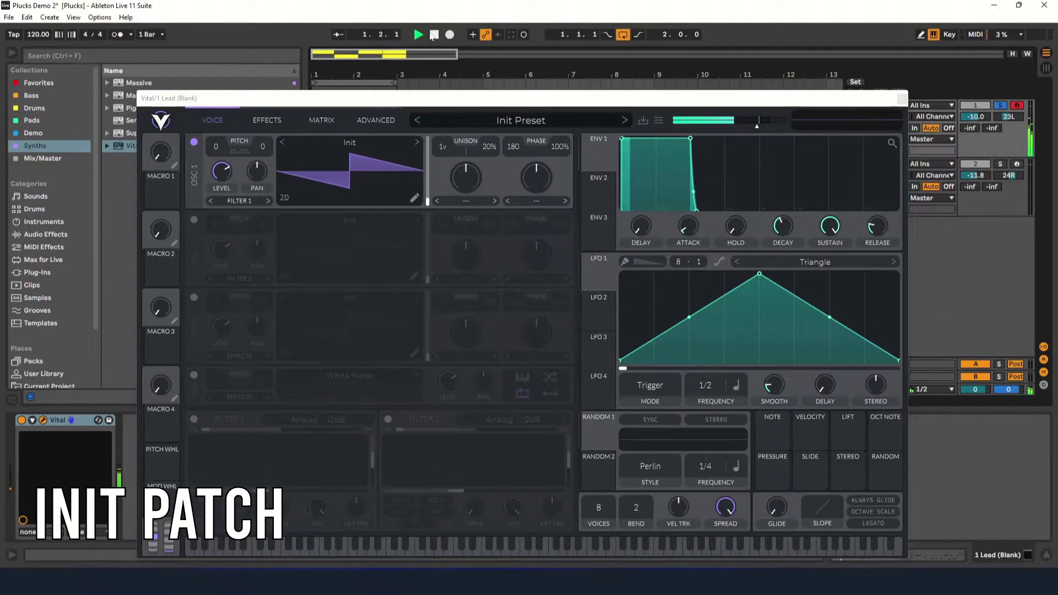
{"action": "left_click", "coordinate": [434, 34]}
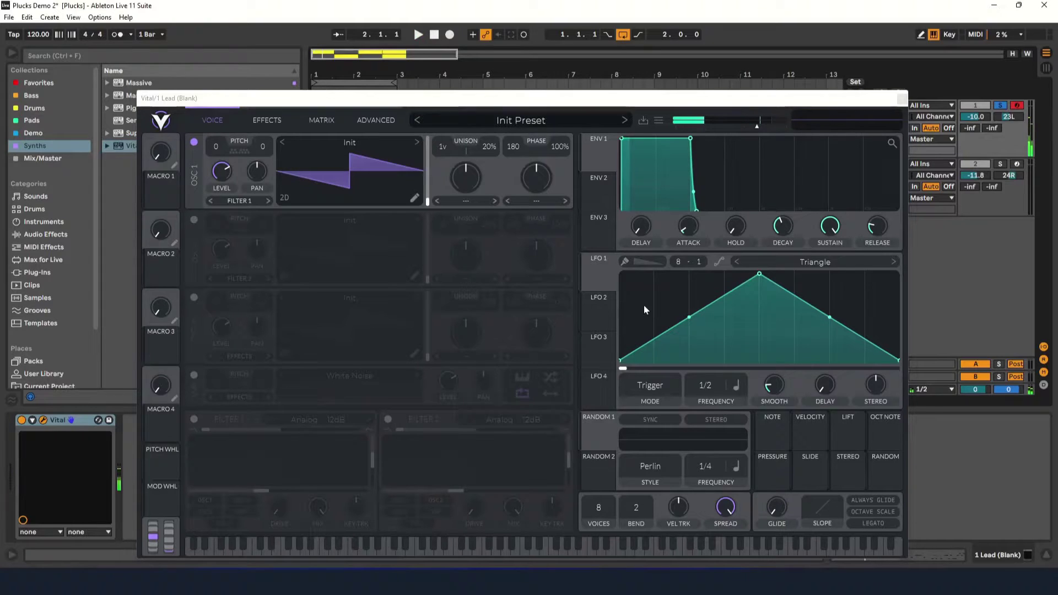
Step: Reshape Envelope 1 into a short pluck decay with almost no sustain, then audition it
{"action": "left_click", "coordinate": [601, 190]}
{"action": "left_click", "coordinate": [599, 164]}
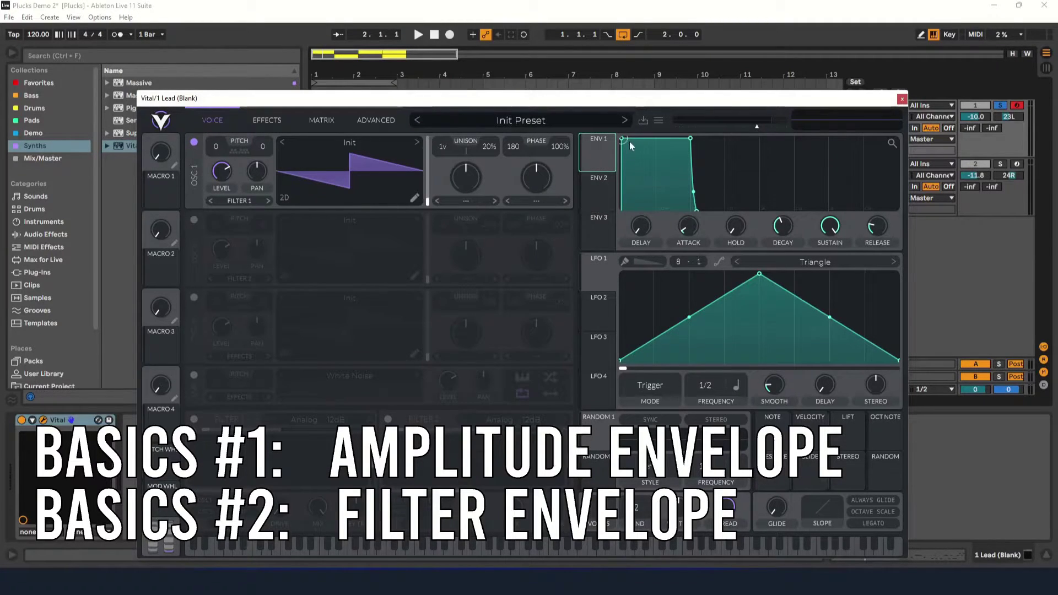
{"action": "left_click_drag", "start_coordinate": [691, 139], "coordinate": [653, 174]}
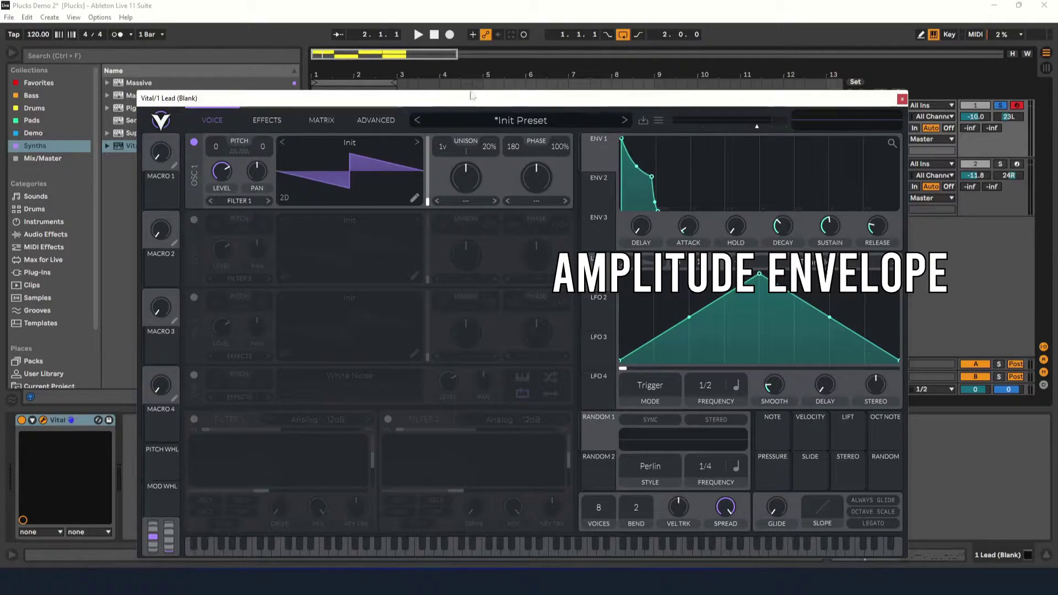
{"action": "left_click", "coordinate": [419, 35]}
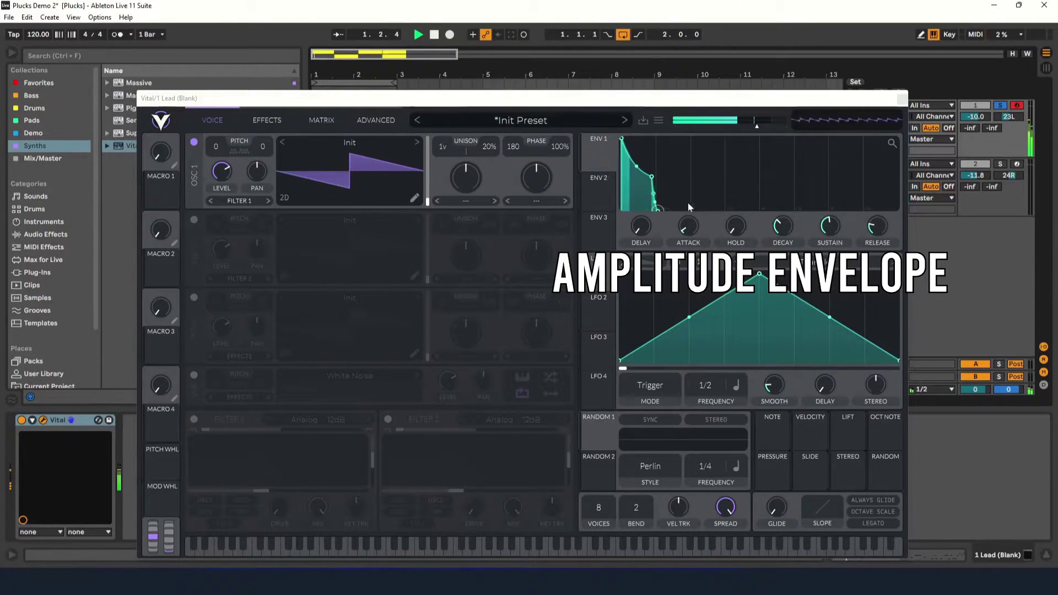
{"action": "left_click", "coordinate": [657, 210]}
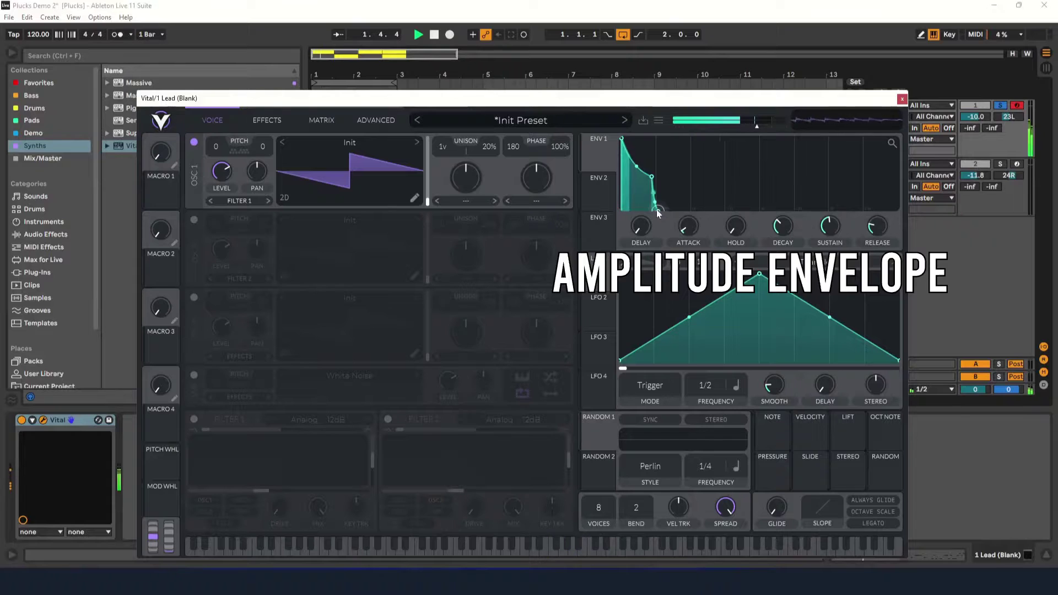
Step: Shorten Envelope 2 into a steep curved decay and audition the change
{"action": "left_click", "coordinate": [438, 36]}
{"action": "left_click", "coordinate": [607, 187]}
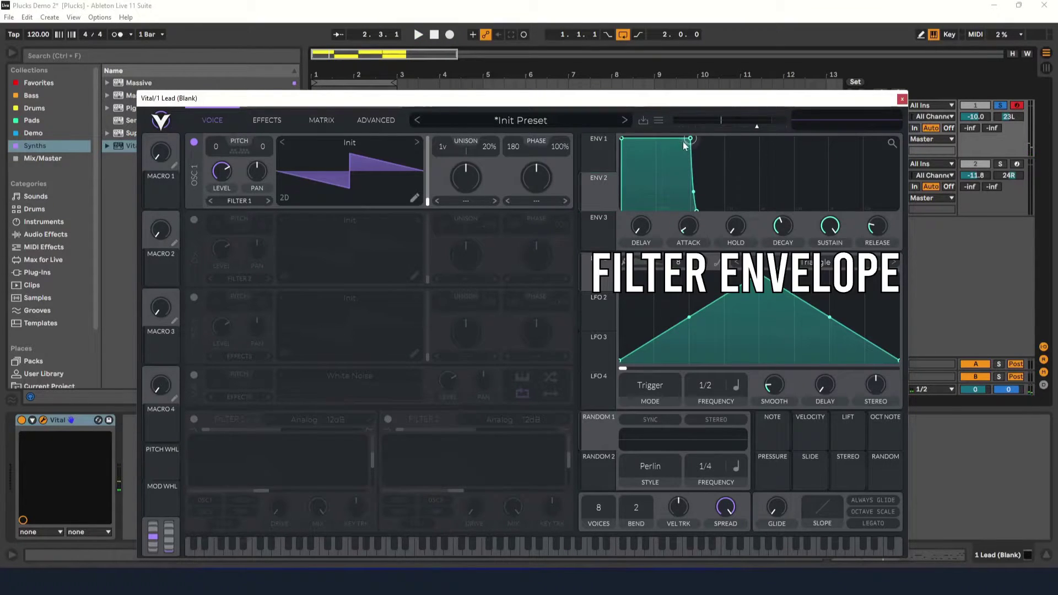
{"action": "left_click_drag", "start_coordinate": [684, 145], "coordinate": [650, 179]}
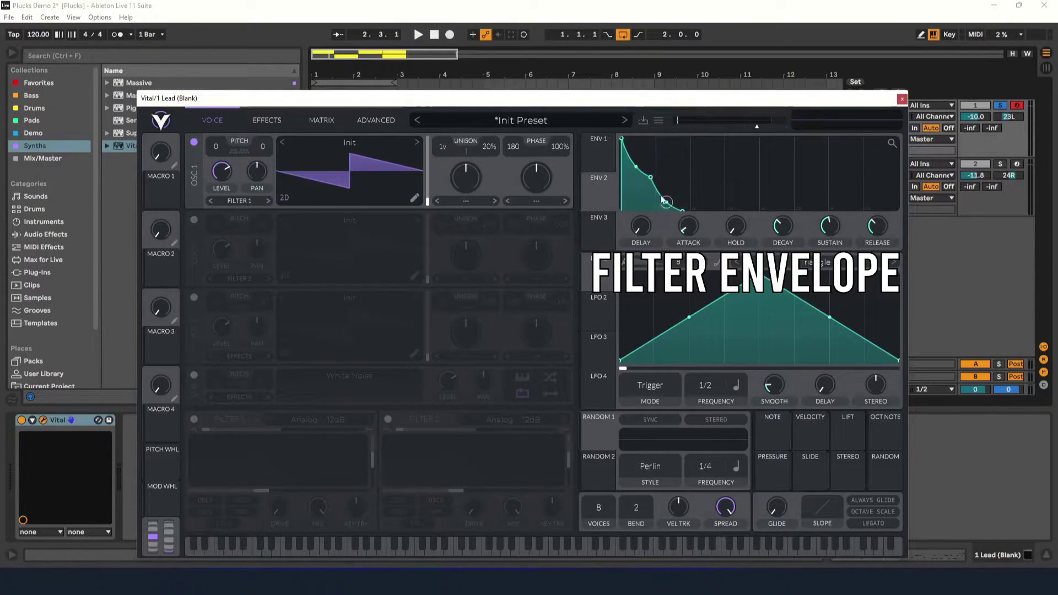
{"action": "left_click", "coordinate": [419, 34]}
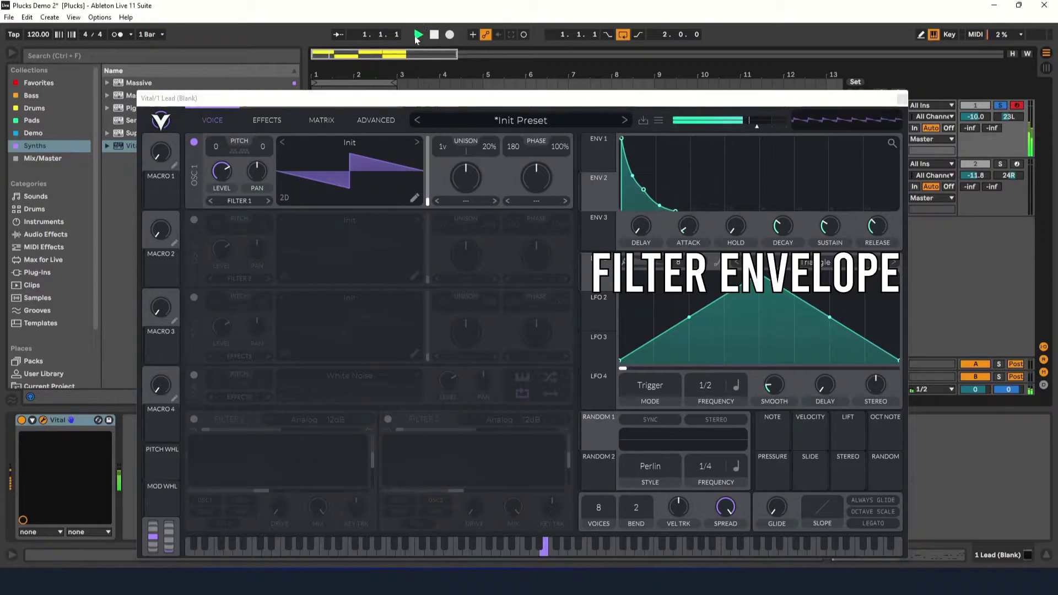
{"action": "left_click", "coordinate": [604, 190]}
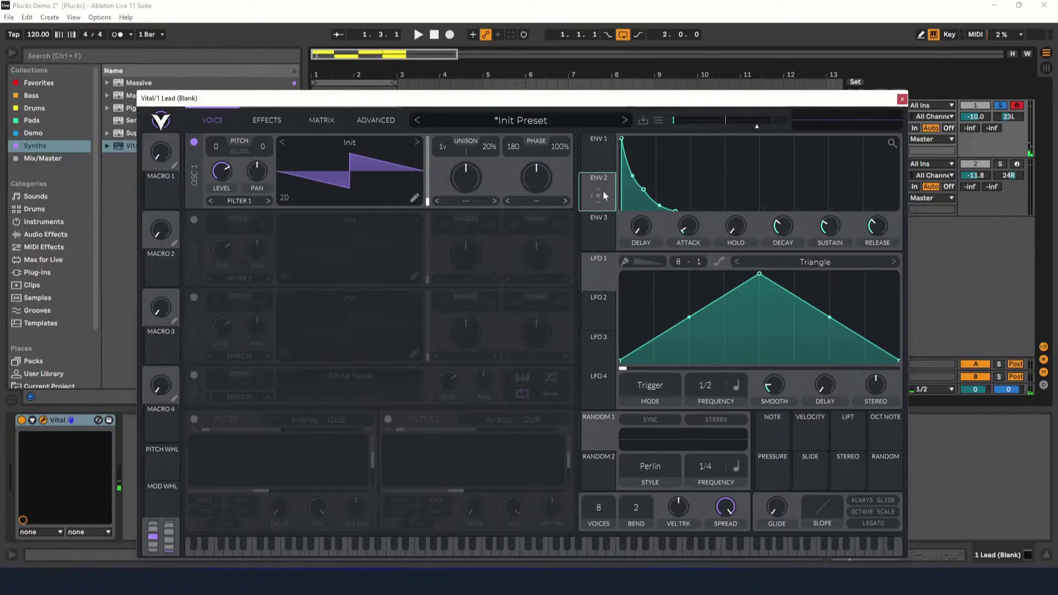
Step: Enable Filter 2 with no resonance and modulate its cutoff with Envelope 2, settling near 12.9 semitones
{"action": "left_click", "coordinate": [389, 420]}
{"action": "left_click_drag", "start_coordinate": [459, 465], "coordinate": [462, 496]}
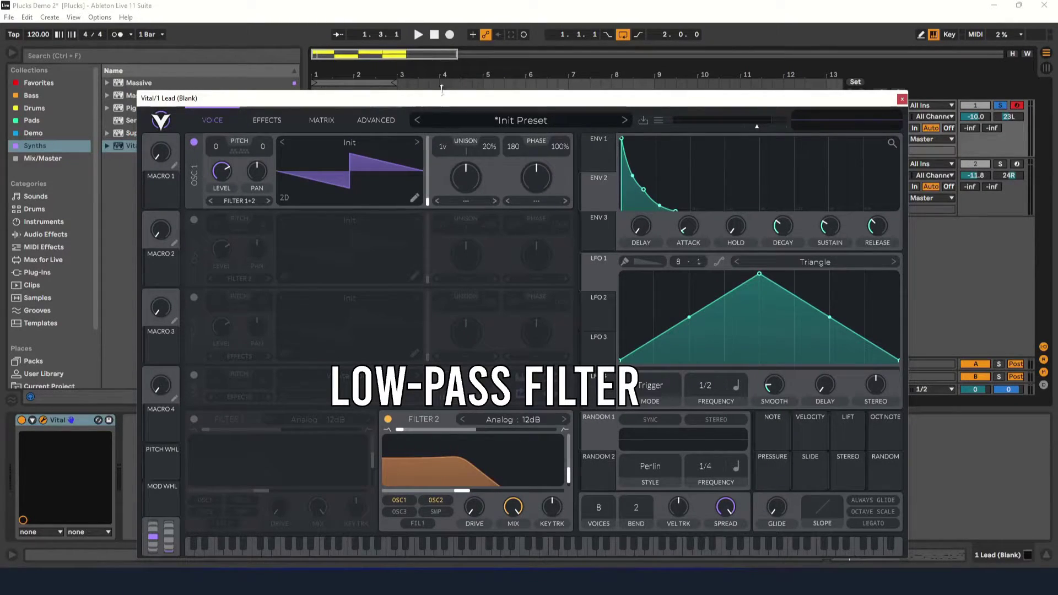
{"action": "left_click", "coordinate": [419, 34]}
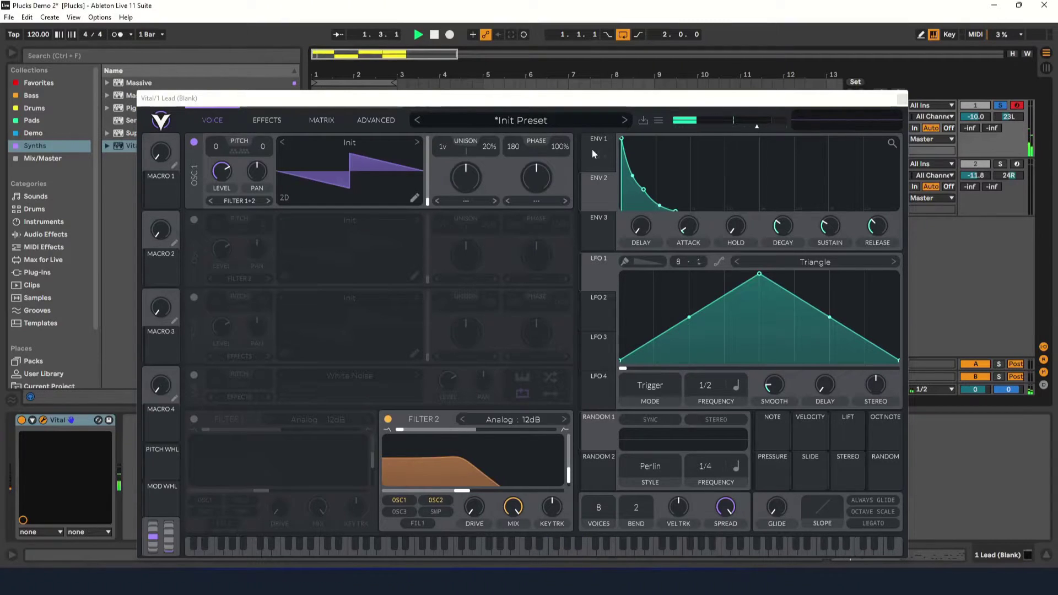
{"action": "left_click_drag", "start_coordinate": [601, 195], "coordinate": [469, 485]}
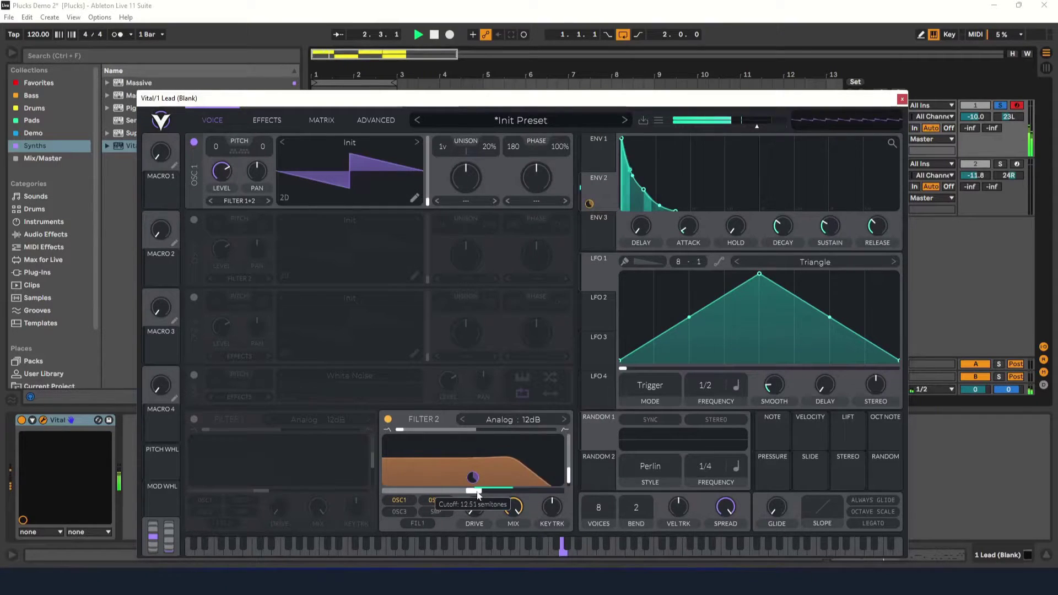
{"action": "left_click_drag", "start_coordinate": [478, 495], "coordinate": [486, 496]}
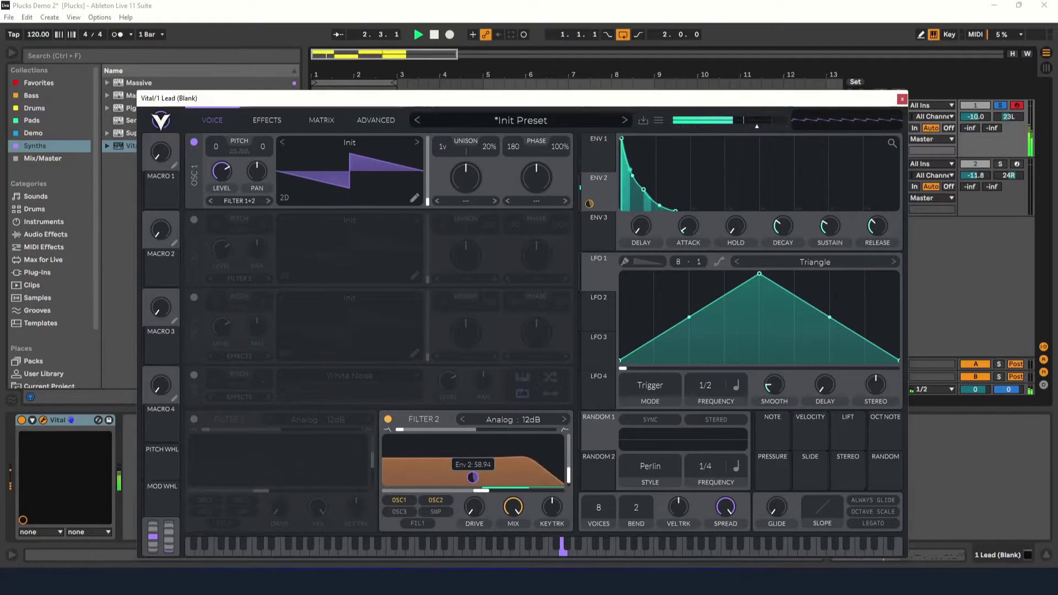
{"action": "left_click_drag", "start_coordinate": [478, 495], "coordinate": [471, 494]}
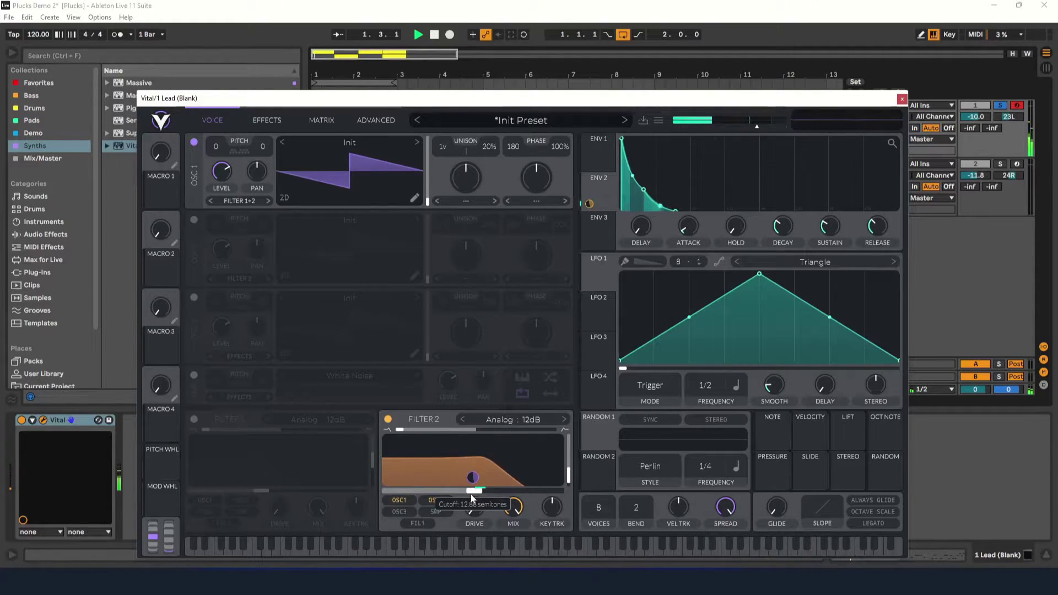
{"action": "left_click", "coordinate": [435, 36]}
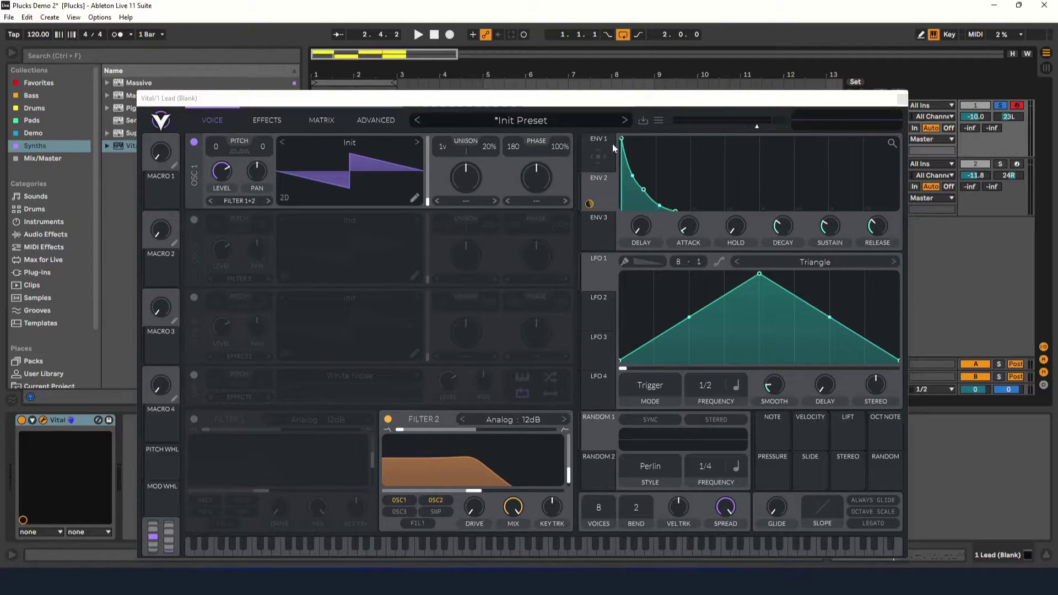
Step: Make Filter 1 a Low High Comb: 86% resonance, full key tracking, 57-semitone cutoff, feeding Filter 2
{"action": "left_click", "coordinate": [418, 35]}
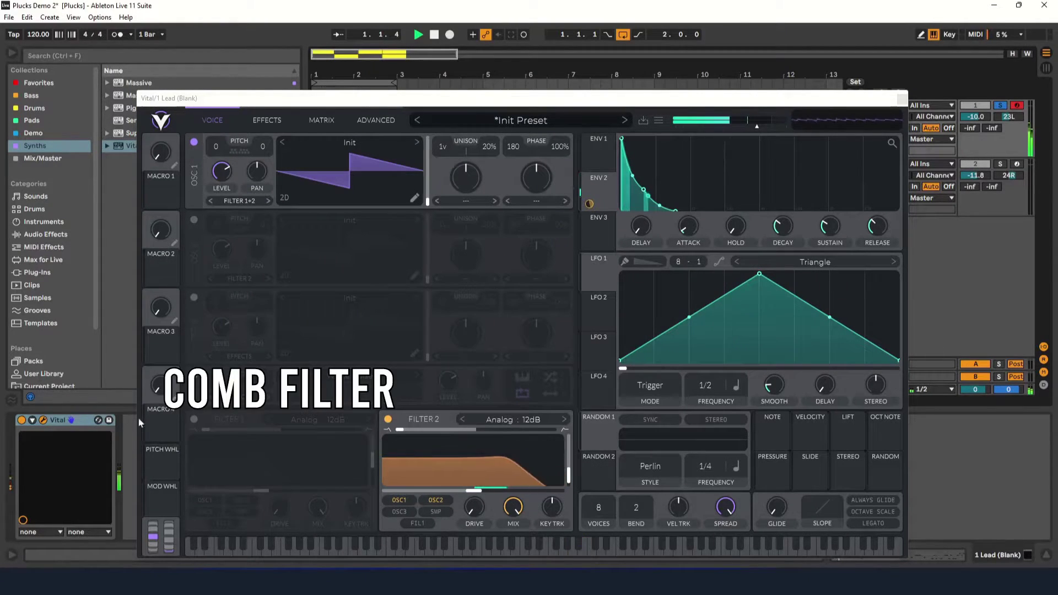
{"action": "left_click", "coordinate": [194, 419]}
{"action": "left_click", "coordinate": [306, 419]}
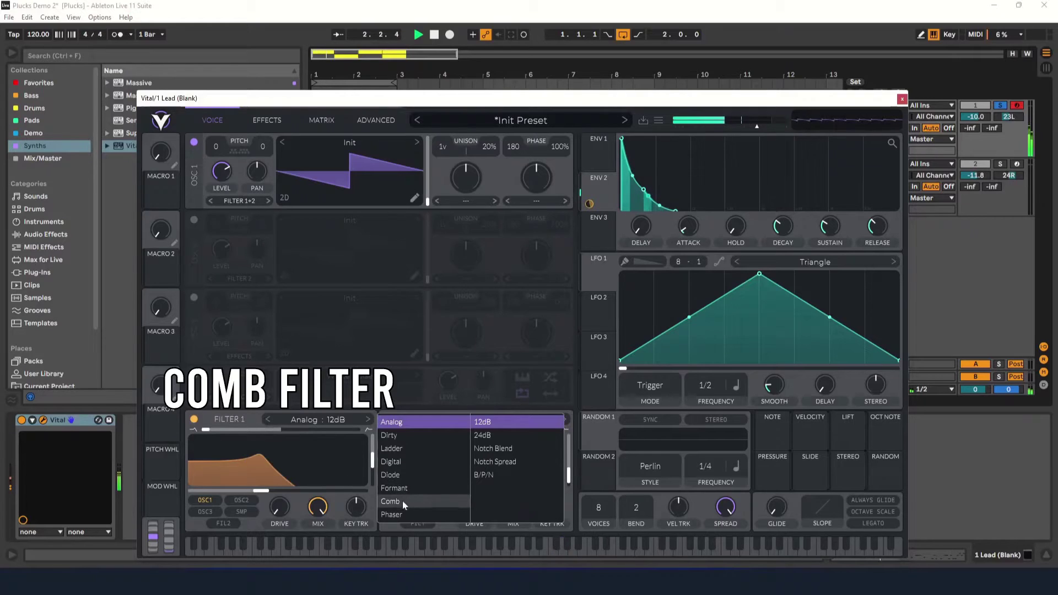
{"action": "left_click", "coordinate": [490, 422]}
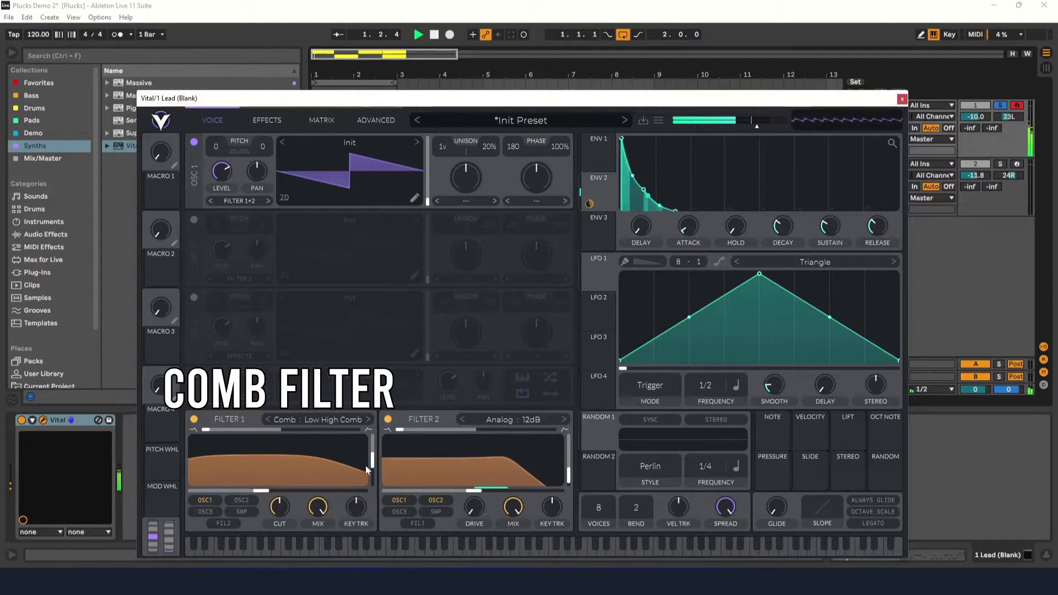
{"action": "left_click_drag", "start_coordinate": [372, 460], "coordinate": [374, 445]}
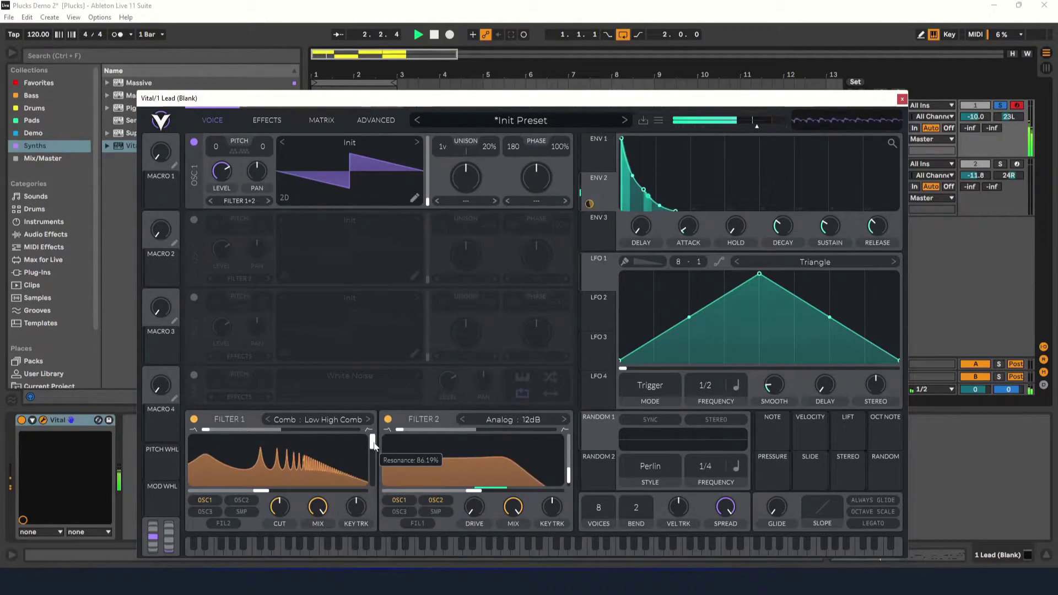
{"action": "left_click_drag", "start_coordinate": [353, 508], "coordinate": [322, 345]}
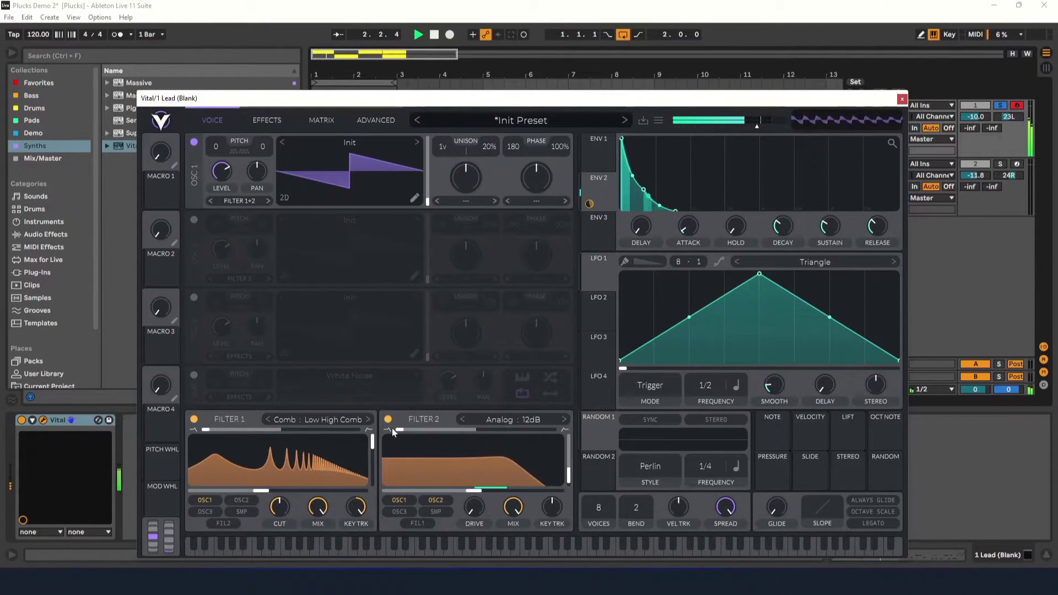
{"action": "left_click", "coordinate": [419, 524]}
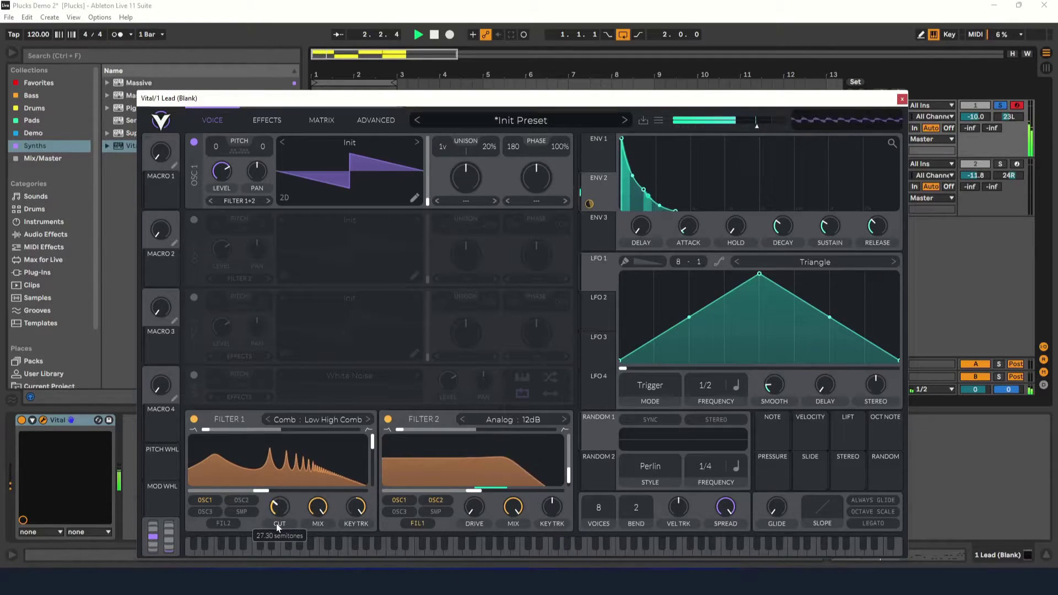
{"action": "left_click_drag", "start_coordinate": [277, 524], "coordinate": [275, 484]}
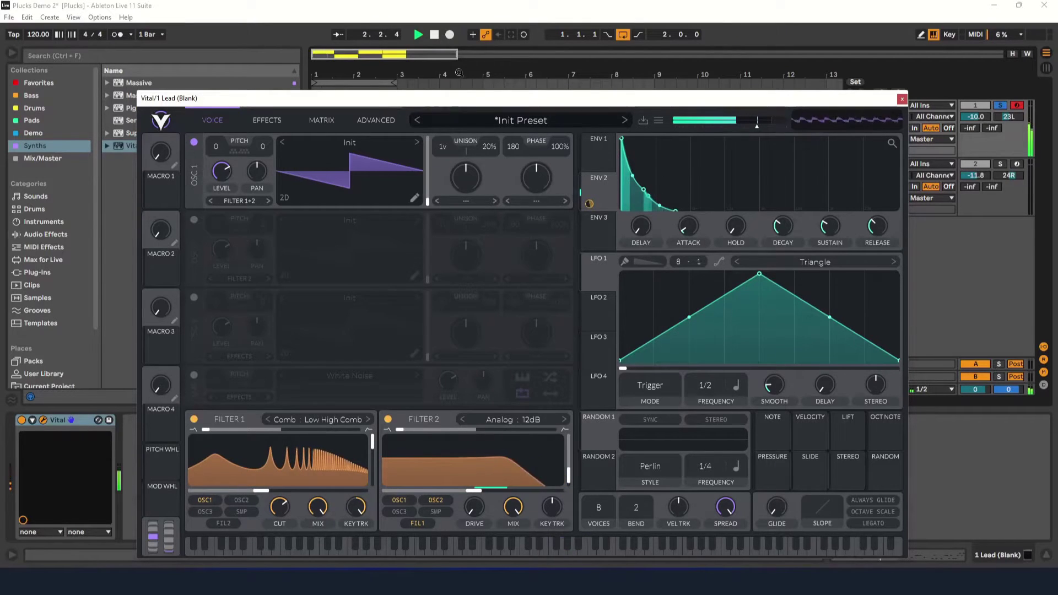
Step: Increase unison to 3 voices and reduce the unison detune to 2%
{"action": "left_click", "coordinate": [434, 35]}
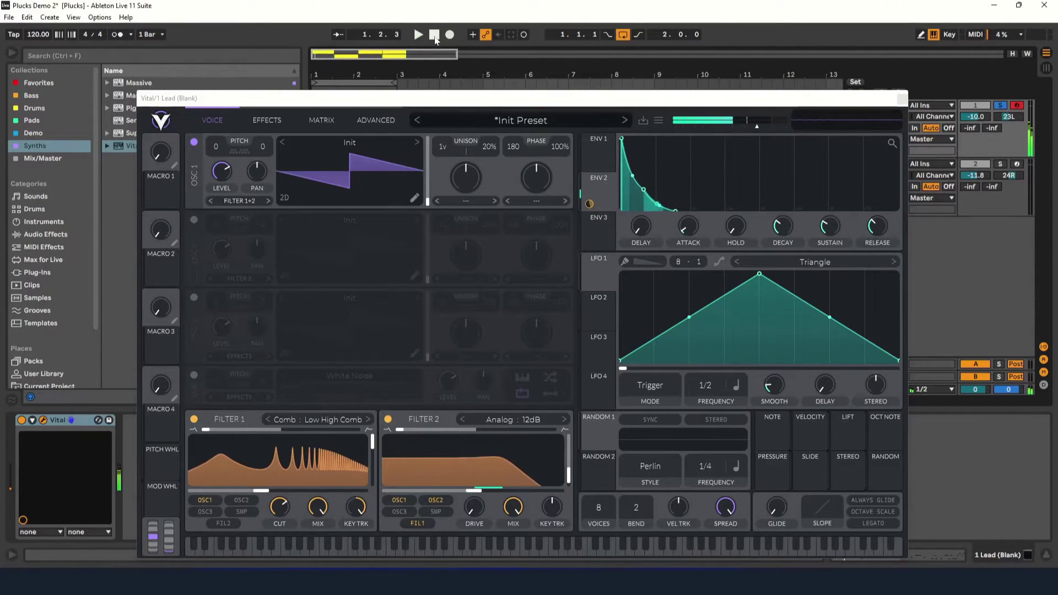
{"action": "left_click", "coordinate": [421, 36]}
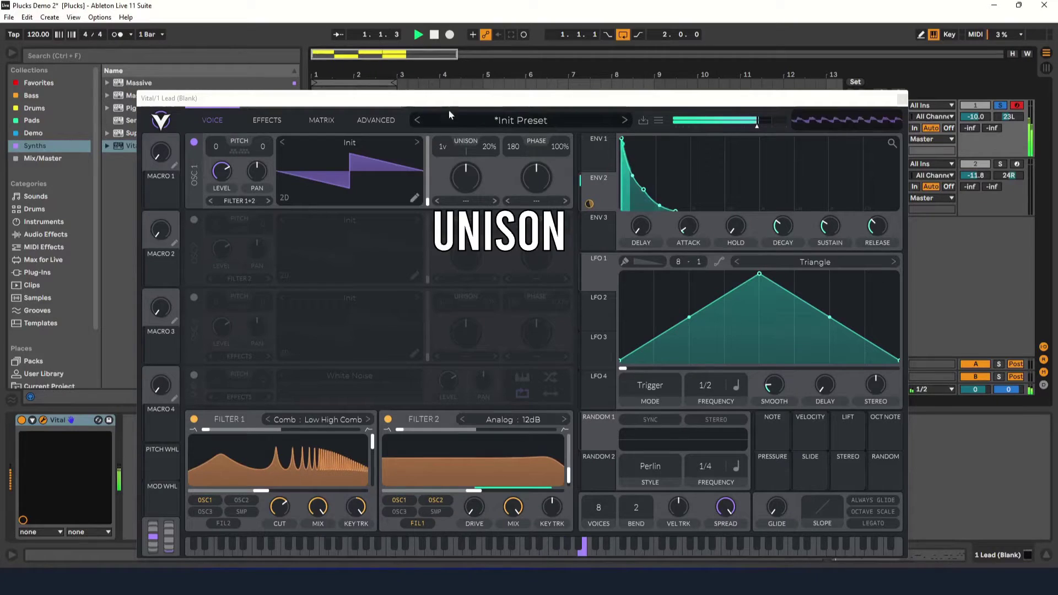
{"action": "left_click_drag", "start_coordinate": [446, 144], "coordinate": [445, 130]}
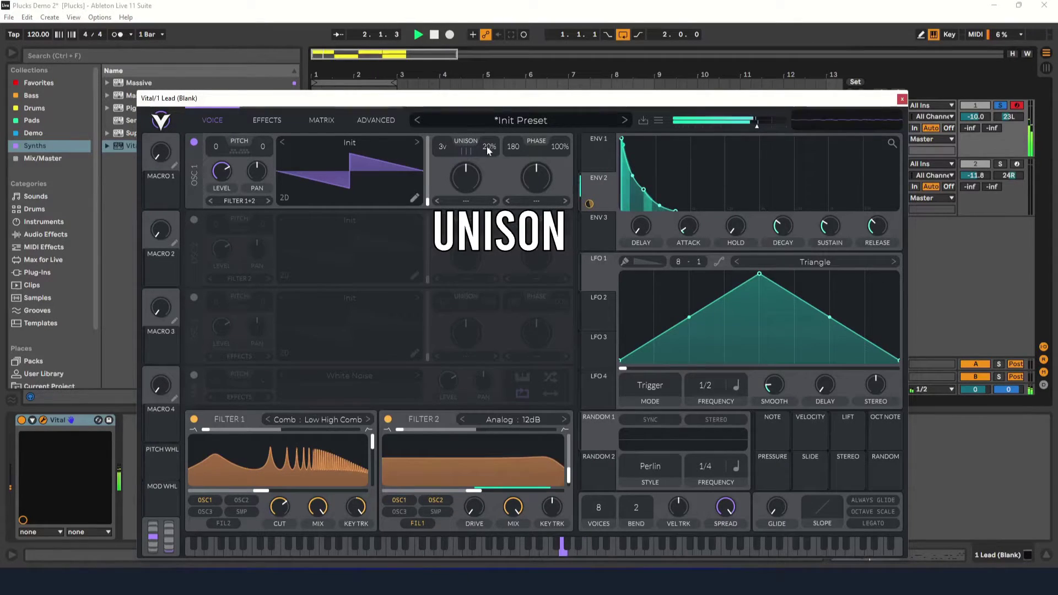
{"action": "left_click_drag", "start_coordinate": [494, 175], "coordinate": [444, 187]}
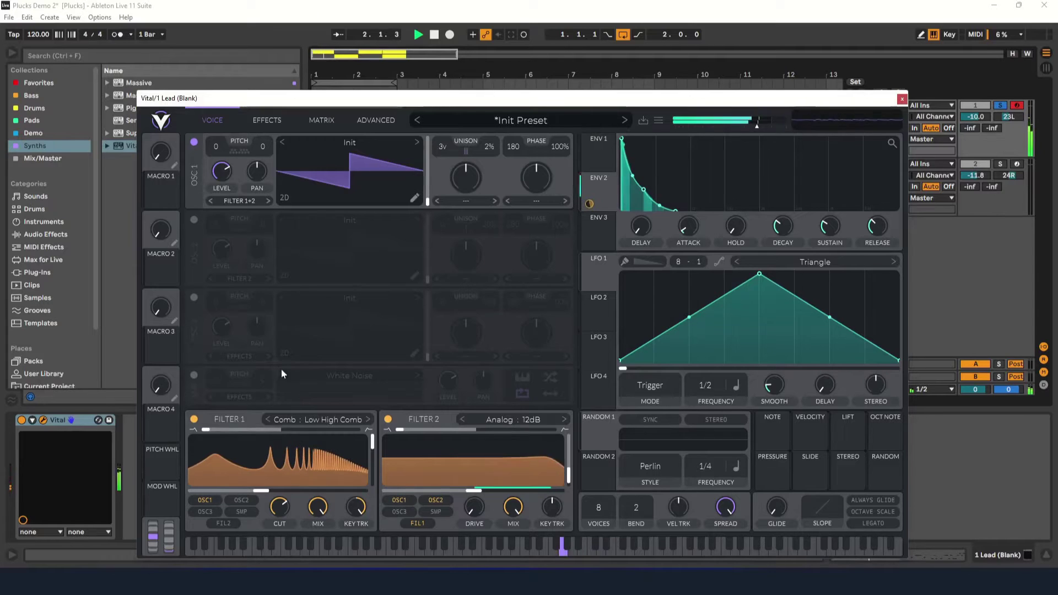
Step: Enable oscillator 2 with the Factory Basic Shapes wavetable, transposed up 12 semitones
{"action": "left_click", "coordinate": [195, 220]}
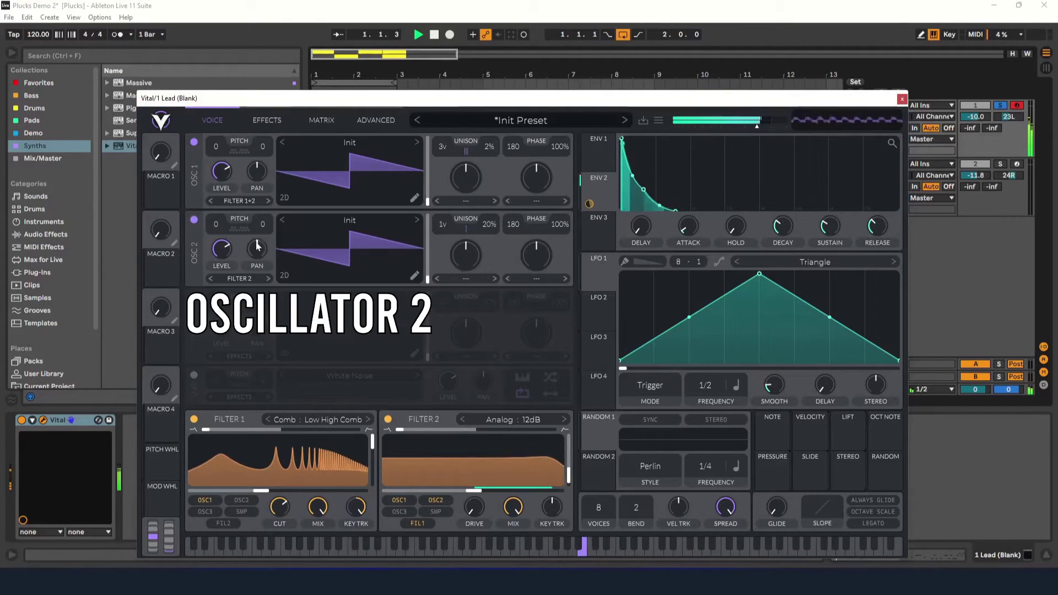
{"action": "left_click", "coordinate": [382, 221]}
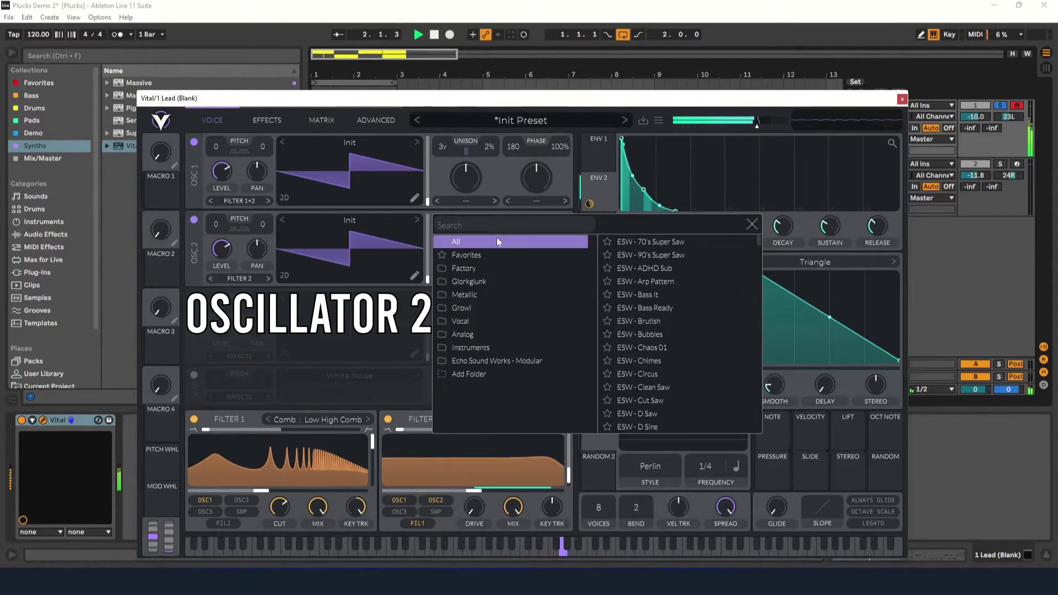
{"action": "left_click", "coordinate": [467, 269]}
{"action": "left_click", "coordinate": [649, 242]}
{"action": "left_click", "coordinate": [267, 281]}
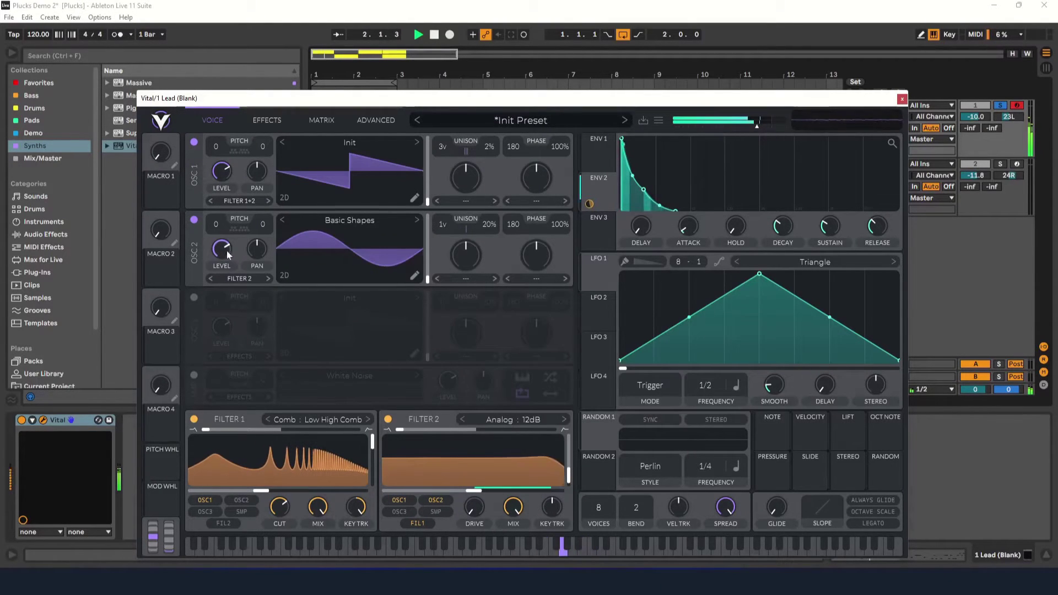
{"action": "left_click_drag", "start_coordinate": [215, 224], "coordinate": [215, 216]}
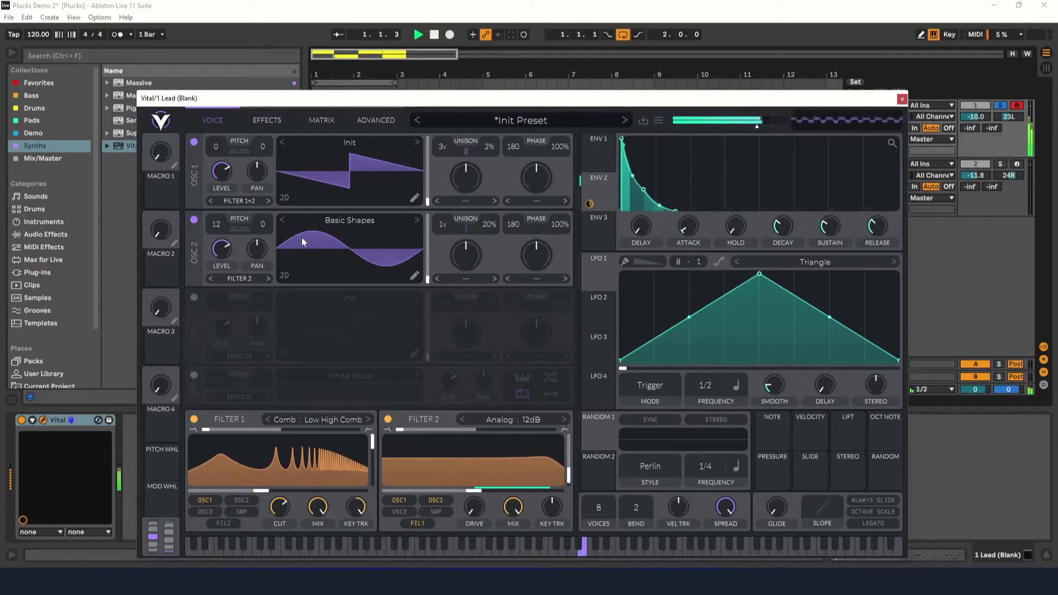
Step: Centre Filter 1's blend and audition the patch with oscillator 2 toggled off and on
{"action": "left_click", "coordinate": [435, 34]}
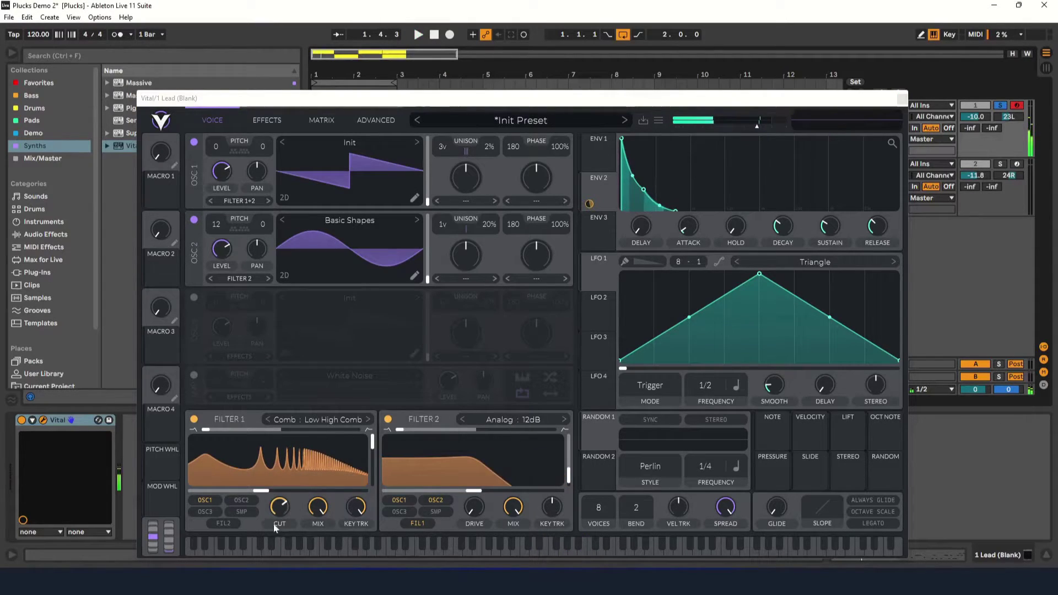
{"action": "right_click", "coordinate": [267, 493]}
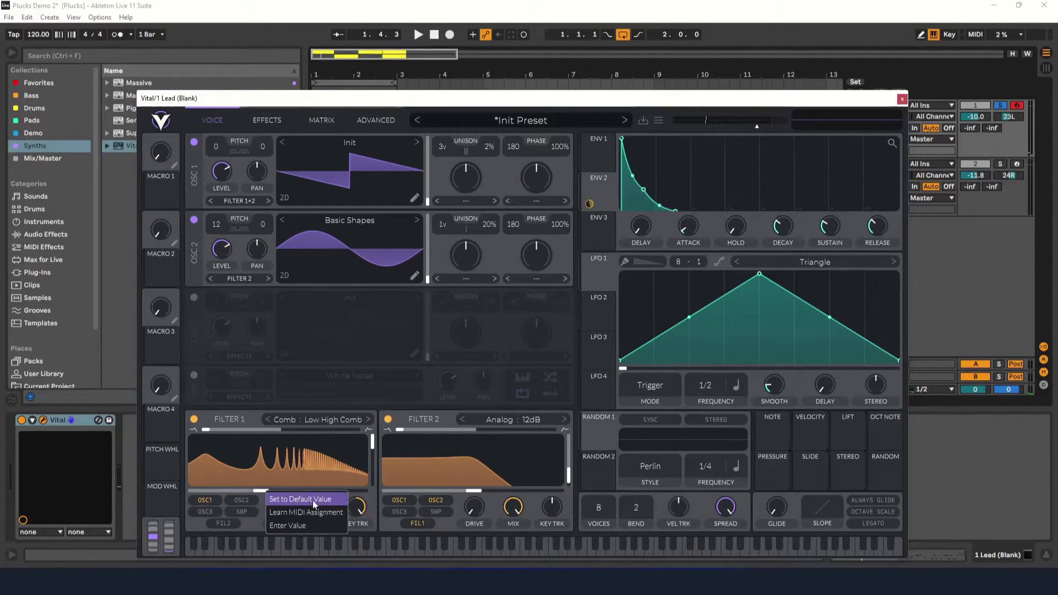
{"action": "left_click", "coordinate": [302, 527]}
{"action": "key", "text": "Return"}
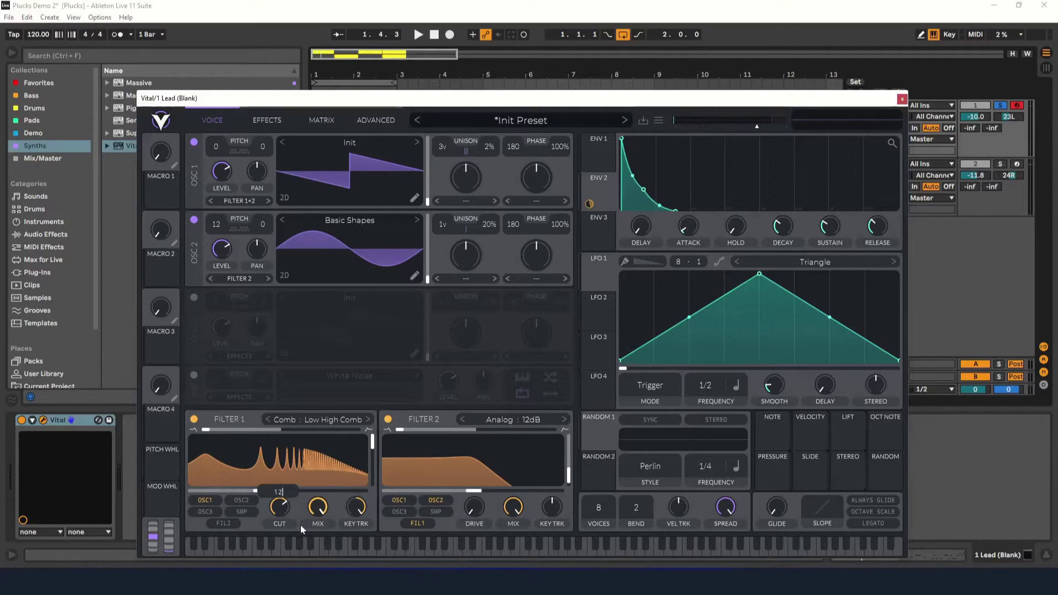
{"action": "left_click", "coordinate": [418, 34]}
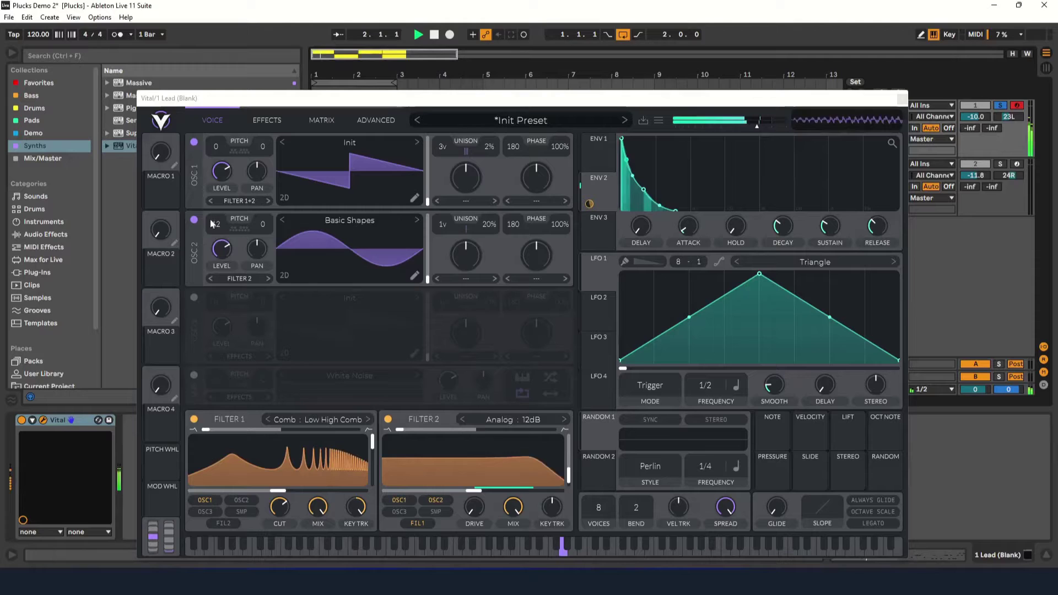
{"action": "left_click", "coordinate": [194, 220]}
{"action": "left_click", "coordinate": [194, 220]}
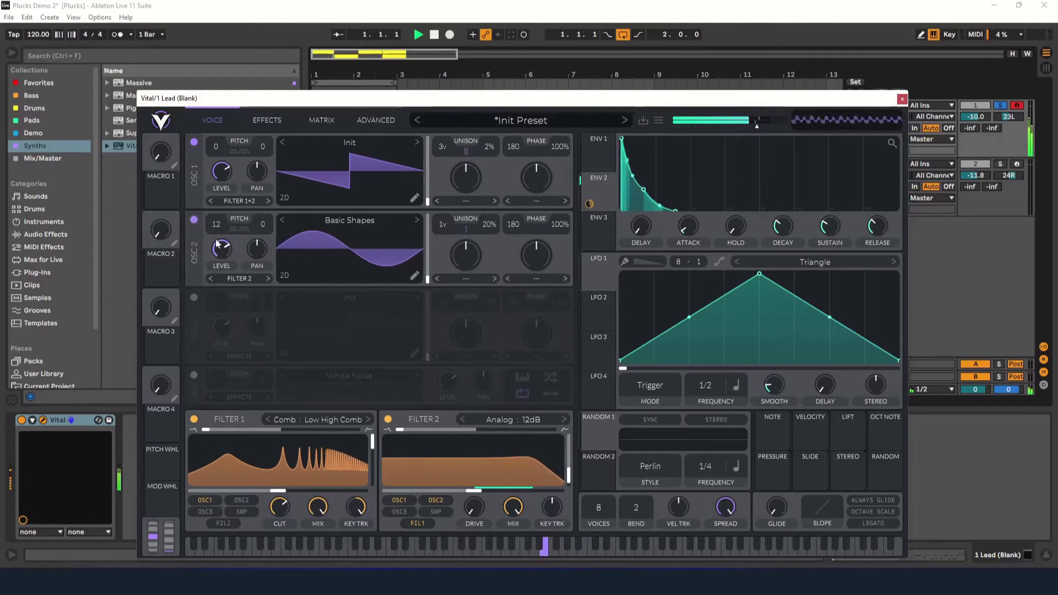
Step: Route oscillator 2 into Filter 1, give it 7 unison voices at 5% detune, and set level 0.242
{"action": "left_click", "coordinate": [239, 500]}
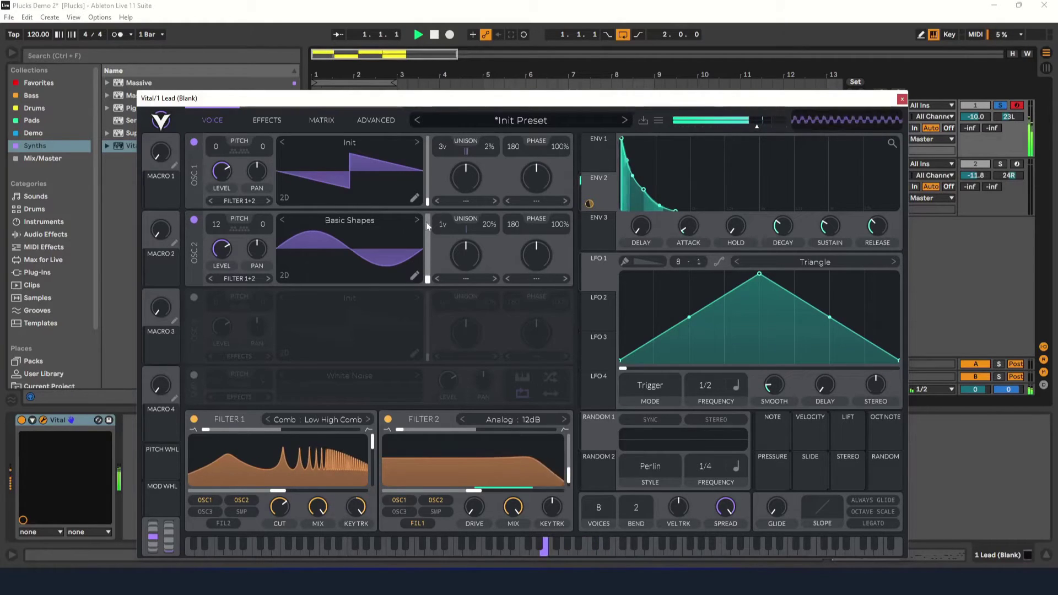
{"action": "left_click_drag", "start_coordinate": [442, 224], "coordinate": [450, 187]}
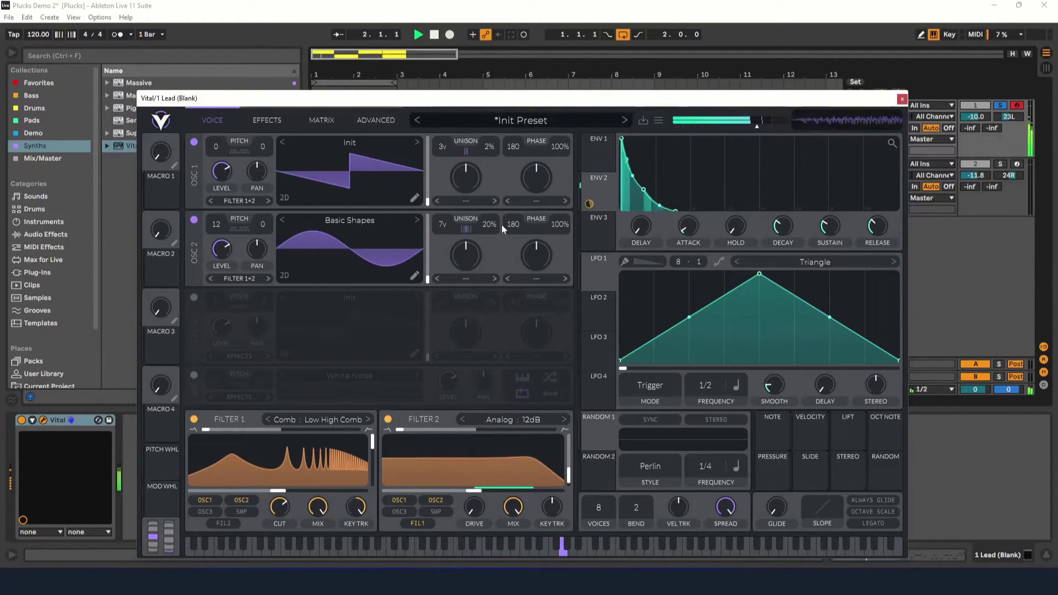
{"action": "left_click_drag", "start_coordinate": [485, 242], "coordinate": [484, 250]}
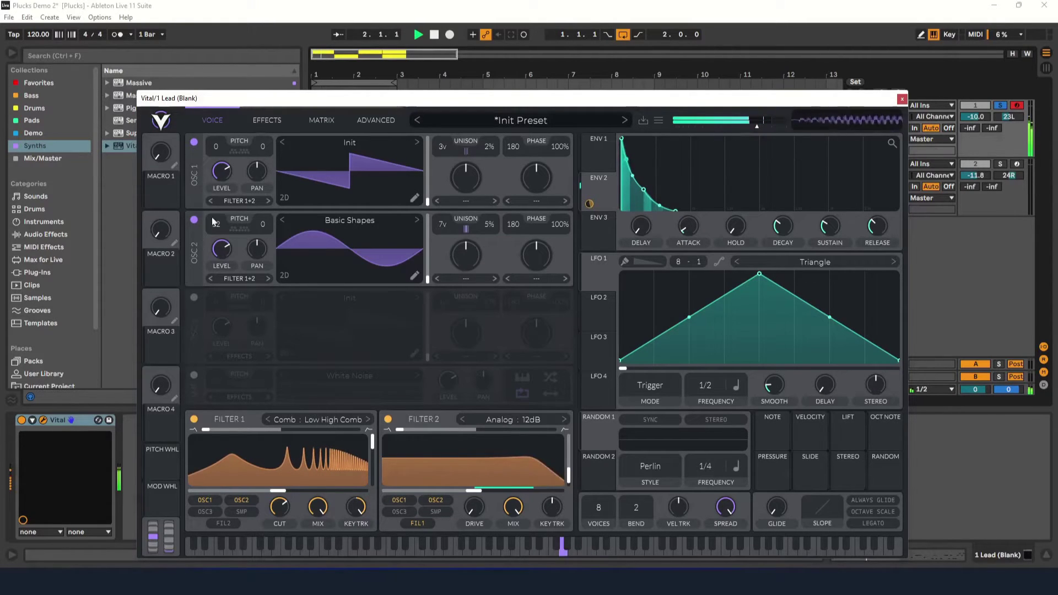
{"action": "left_click", "coordinate": [198, 219]}
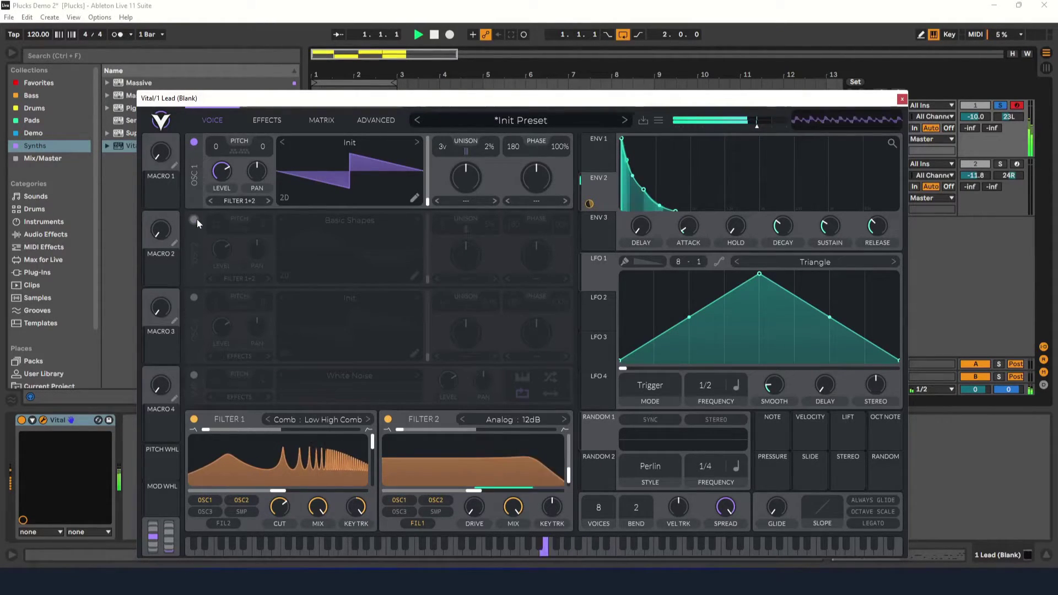
{"action": "left_click", "coordinate": [197, 219]}
{"action": "mouse_move", "coordinate": [223, 261]}
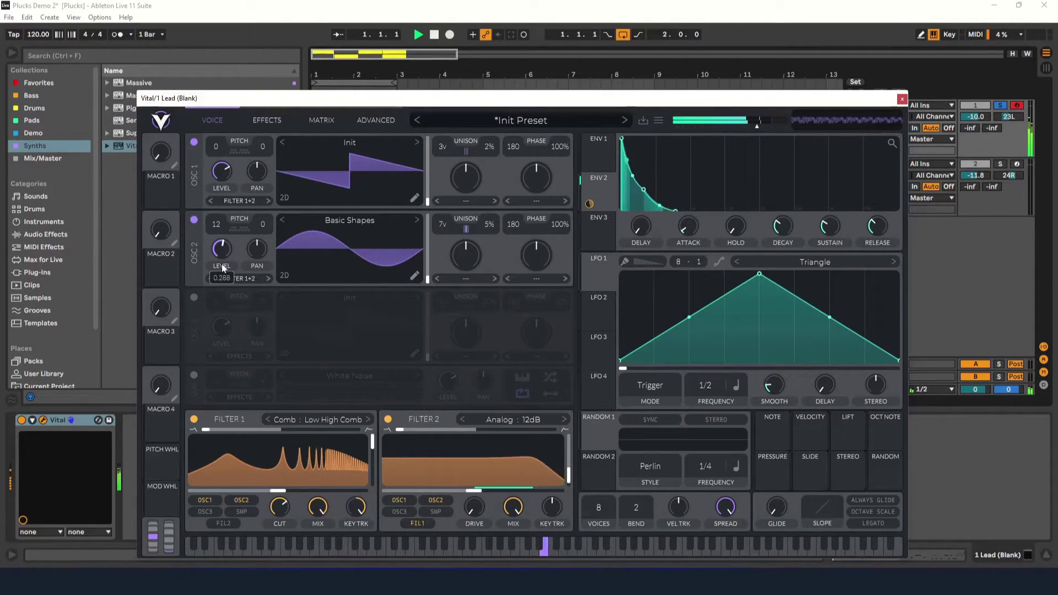
{"action": "left_click_drag", "start_coordinate": [223, 265], "coordinate": [222, 271]}
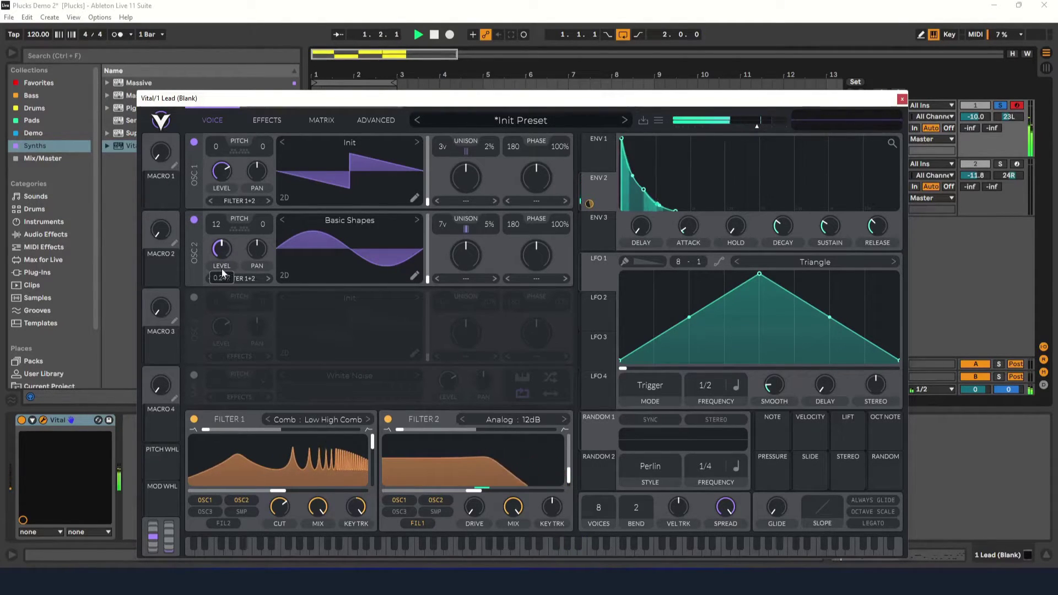
Step: Enable the multiband compressor and lower the master output volume toward -12 dB
{"action": "left_click", "coordinate": [266, 120]}
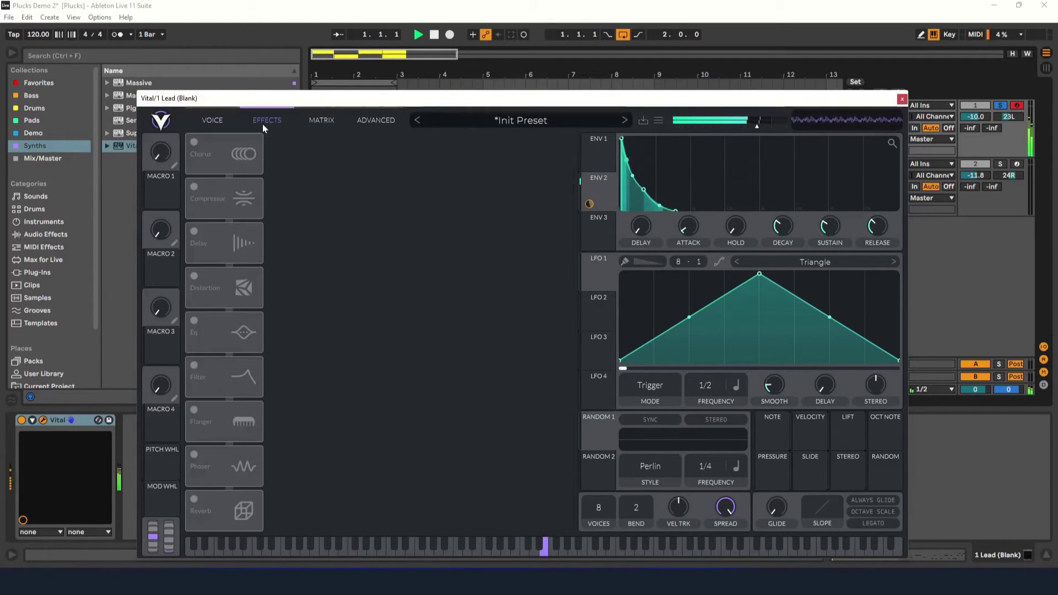
{"action": "left_click", "coordinate": [197, 192]}
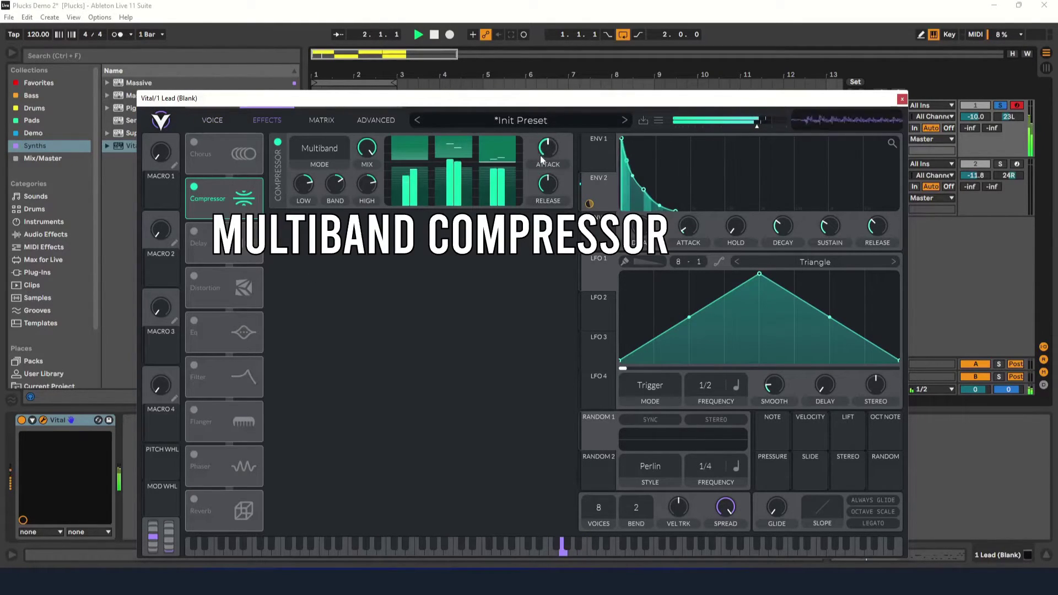
{"action": "left_click_drag", "start_coordinate": [758, 120], "coordinate": [743, 131]}
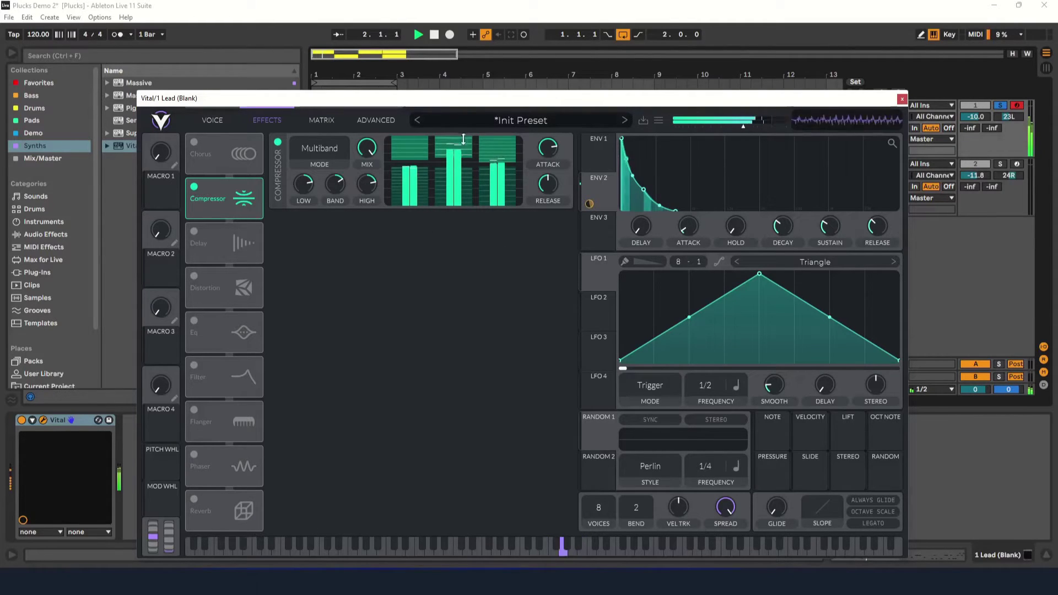
{"action": "mouse_move", "coordinate": [544, 144]}
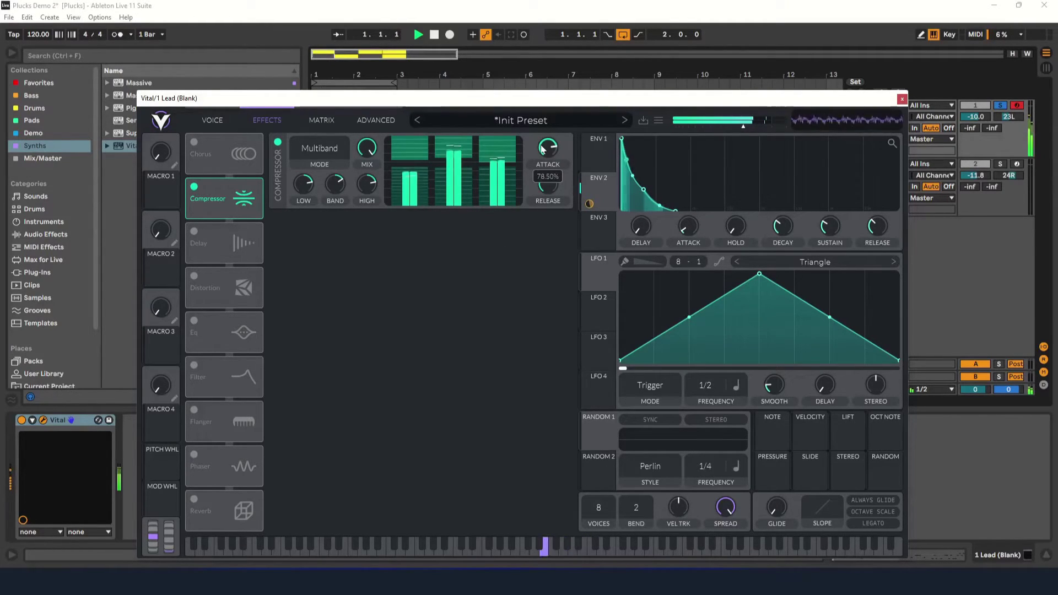
Step: Enable the reverb, reshape its low-frequency shelf, and shrink its size to 39%
{"action": "left_click", "coordinate": [226, 121]}
{"action": "mouse_move", "coordinate": [475, 474]}
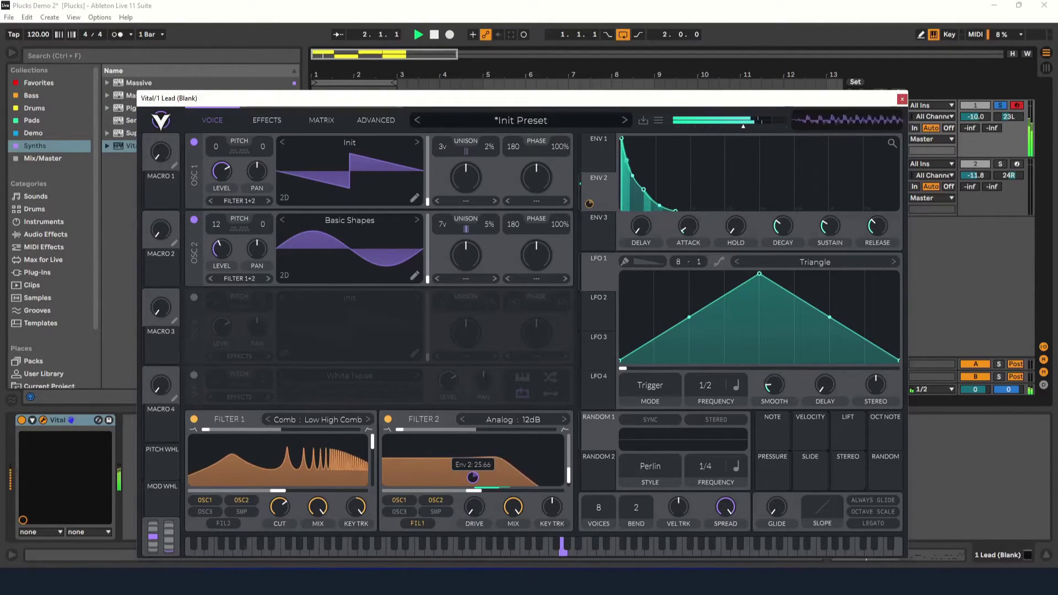
{"action": "left_click", "coordinate": [251, 121]}
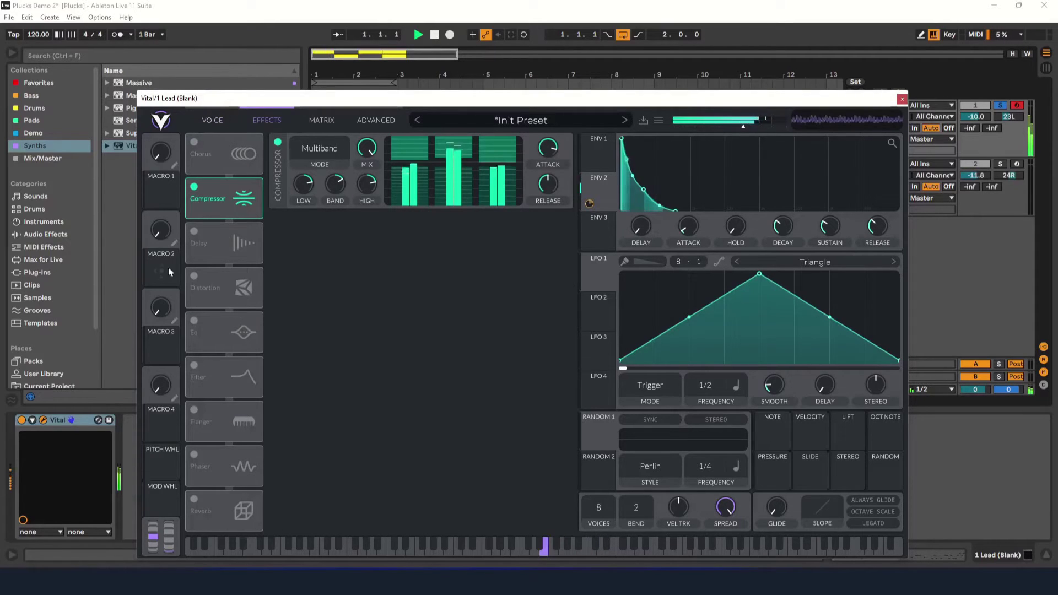
{"action": "left_click", "coordinate": [194, 499]}
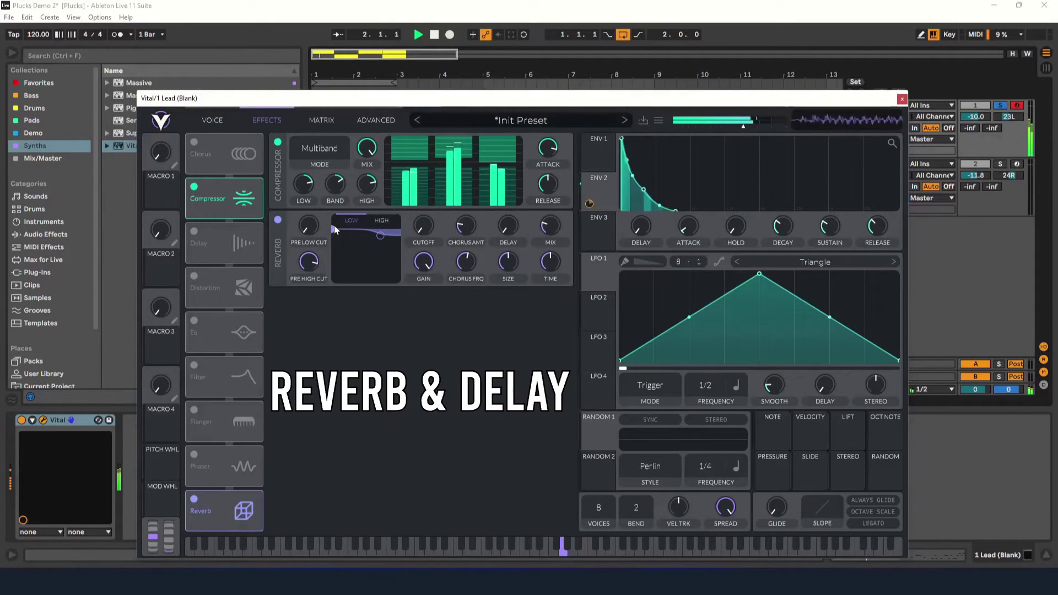
{"action": "left_click_drag", "start_coordinate": [334, 226], "coordinate": [339, 237]}
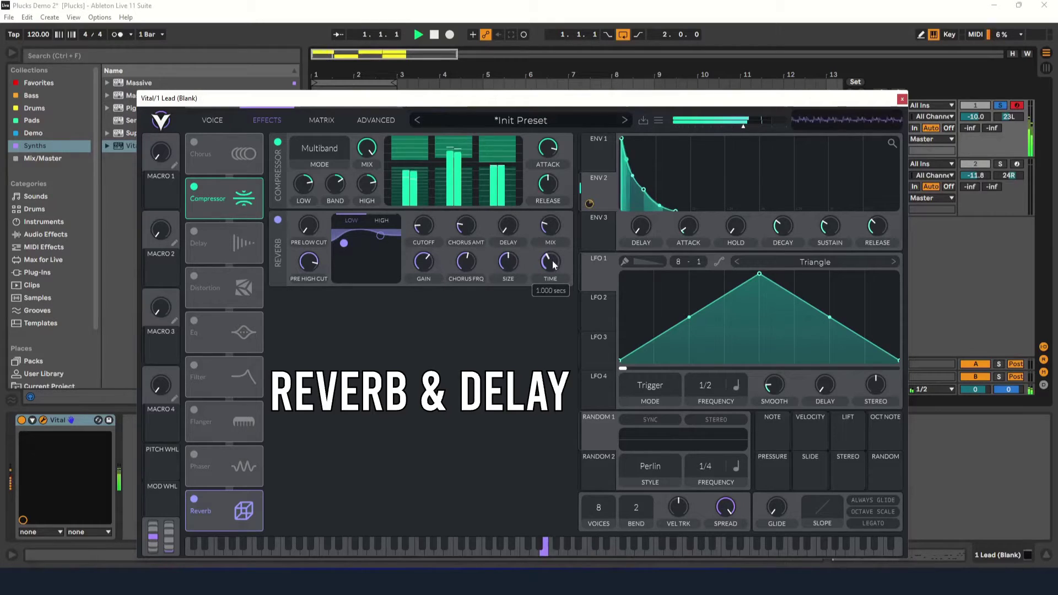
{"action": "left_click_drag", "start_coordinate": [506, 270], "coordinate": [507, 286]}
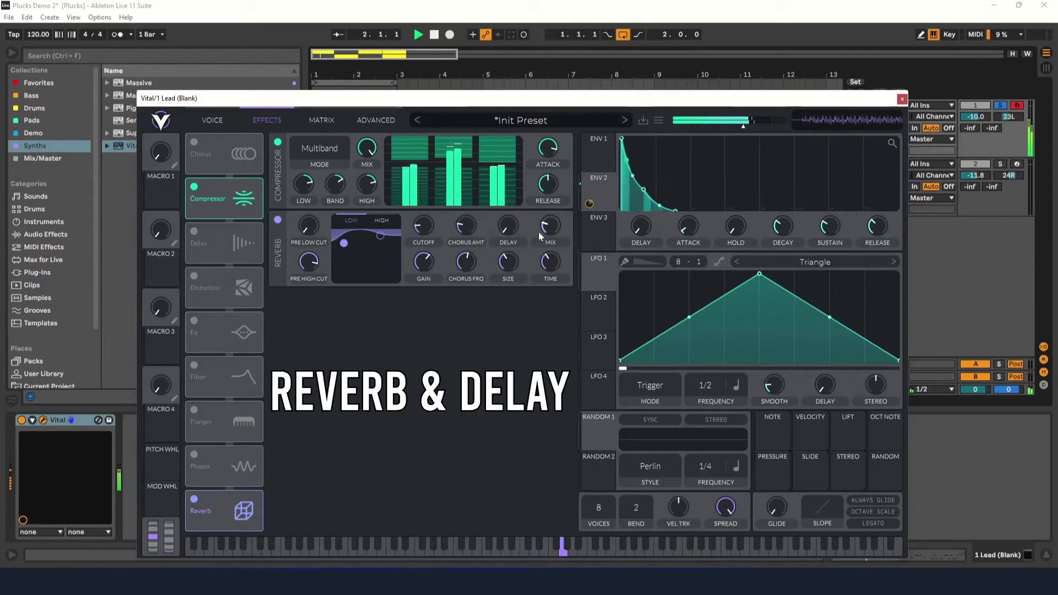
Step: Enable the delay synced to dotted 1/8 tempo, then stop playback and return to the Voice page
{"action": "left_click", "coordinate": [195, 231]}
{"action": "left_click", "coordinate": [370, 227]}
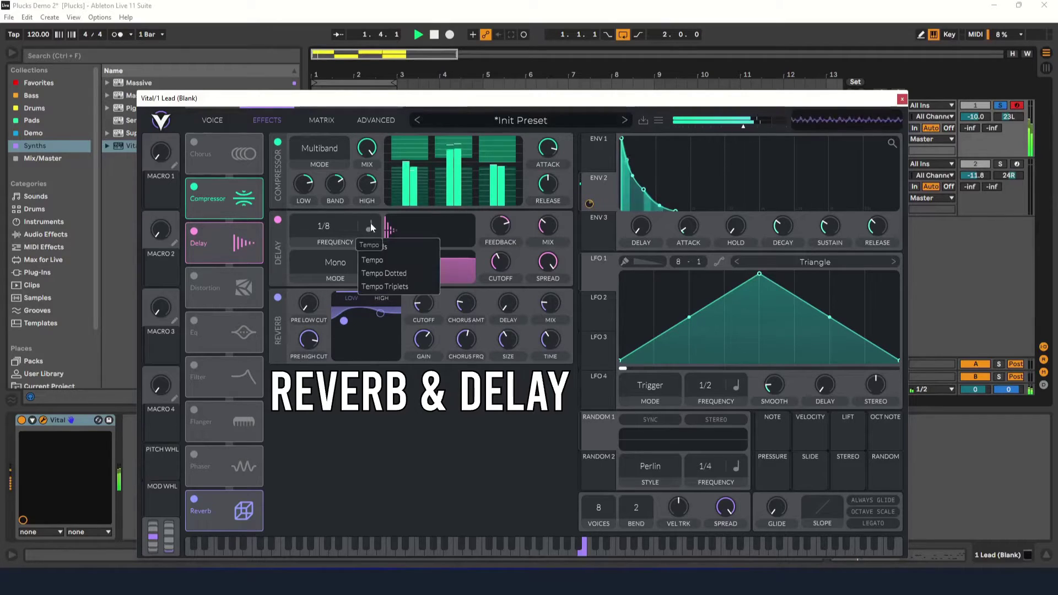
{"action": "left_click", "coordinate": [390, 272]}
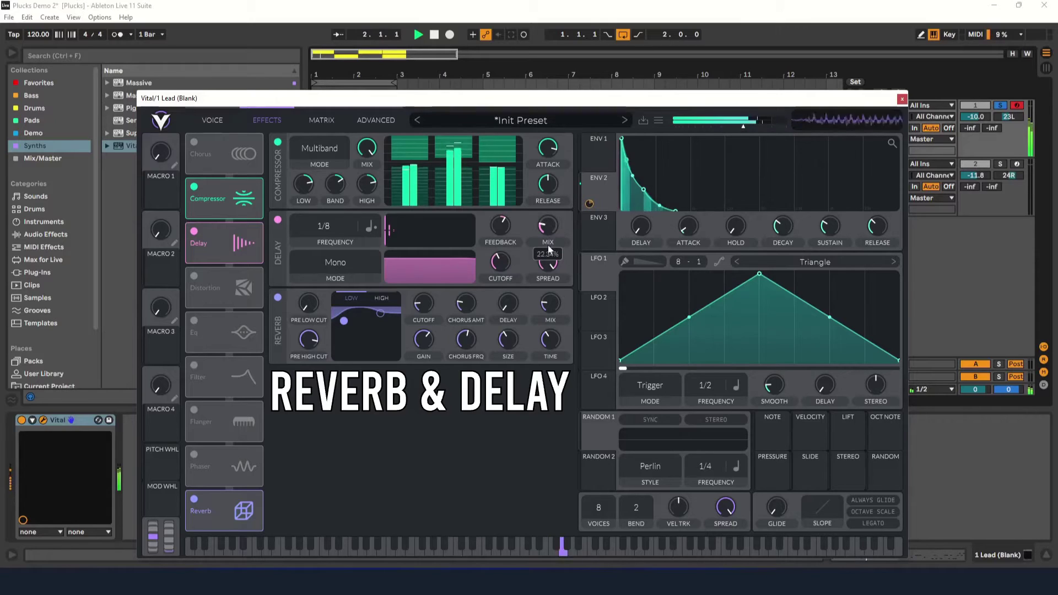
{"action": "left_click", "coordinate": [435, 36]}
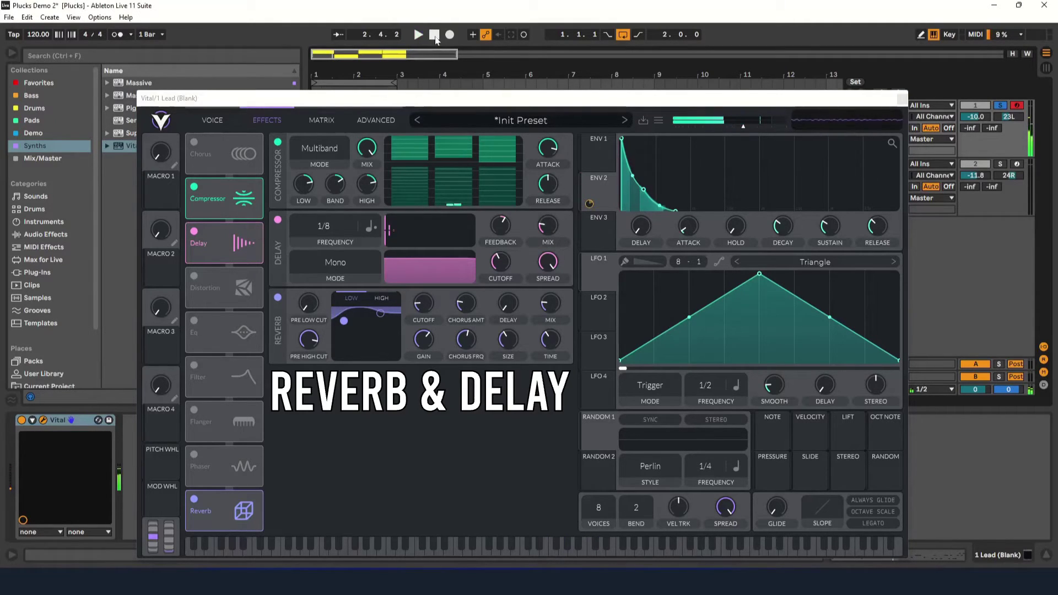
{"action": "left_click", "coordinate": [212, 120]}
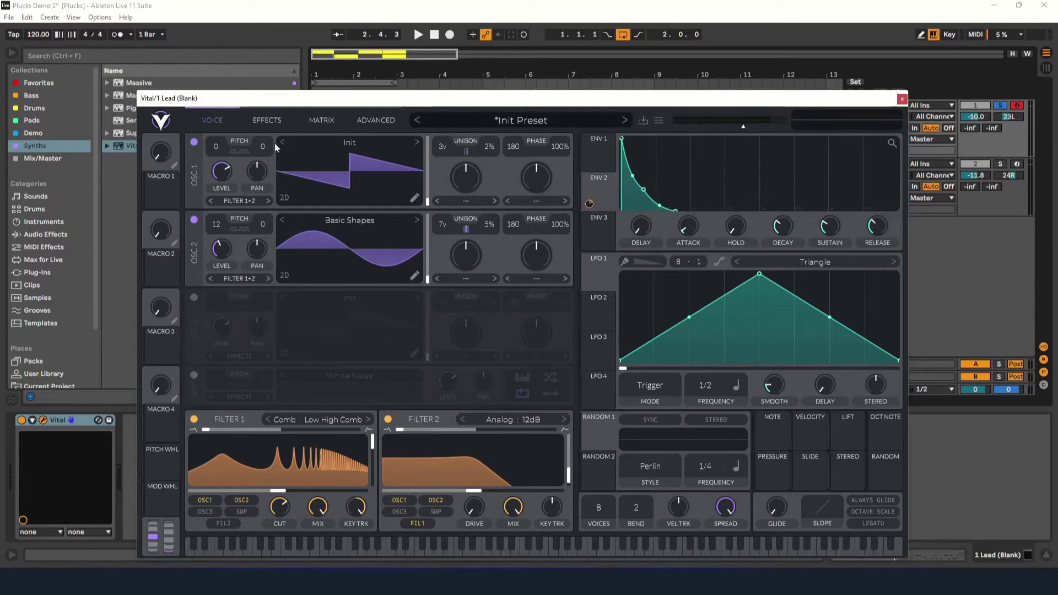
Step: Close Vital and duplicate the 1 Lead track
{"action": "left_click", "coordinate": [902, 99]}
{"action": "right_click", "coordinate": [889, 121]}
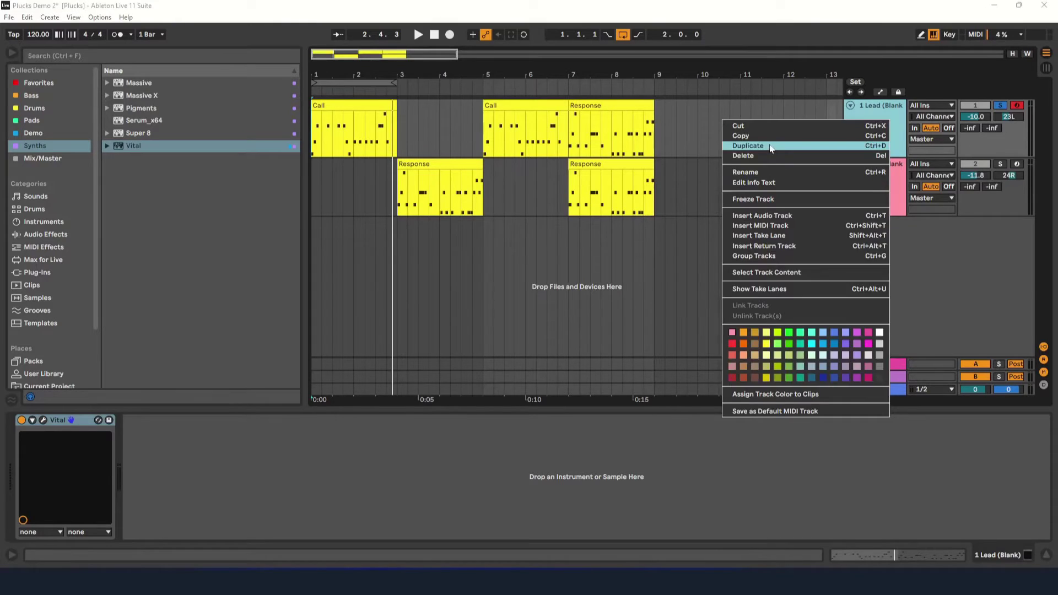
{"action": "left_click", "coordinate": [739, 147]}
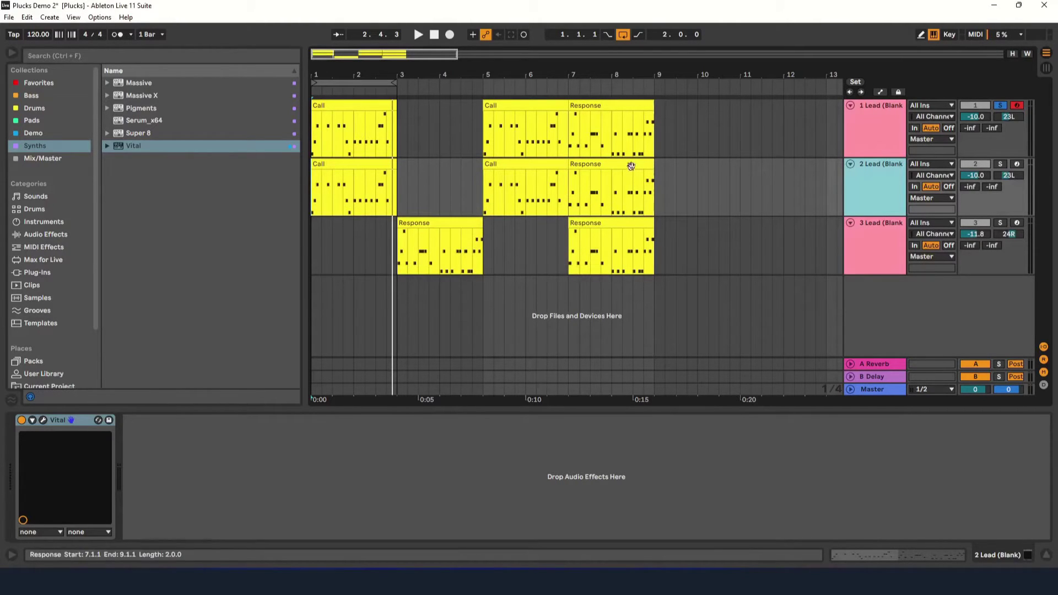
Step: Replace 2 Lead's clips with the Response clips from 3 Lead, then delete the empty 3 Lead
{"action": "left_click_drag", "start_coordinate": [676, 187], "coordinate": [280, 189]}
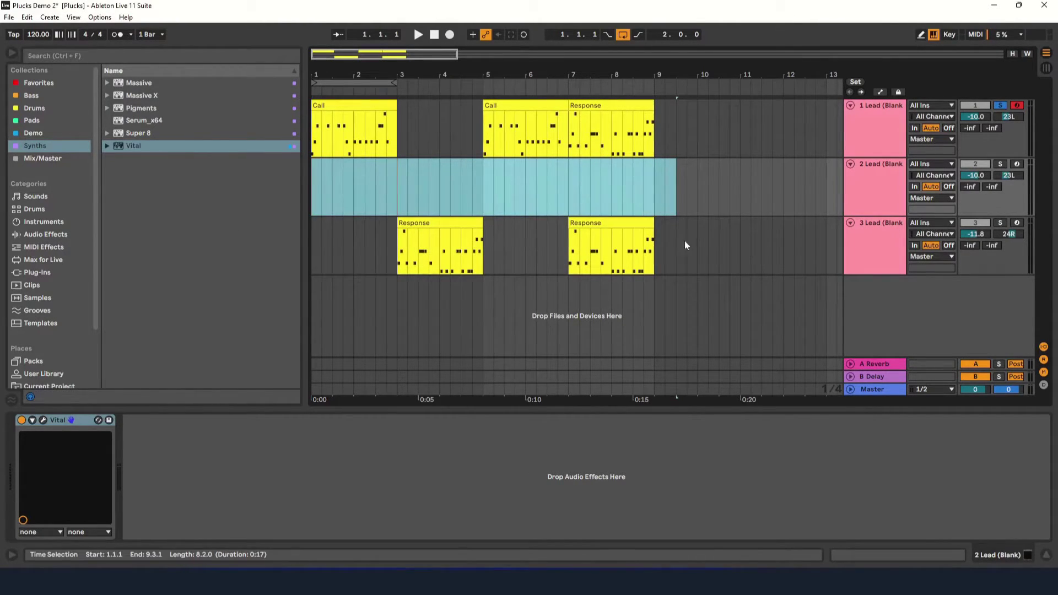
{"action": "key", "text": "Delete"}
{"action": "left_click_drag", "start_coordinate": [685, 241], "coordinate": [428, 194]}
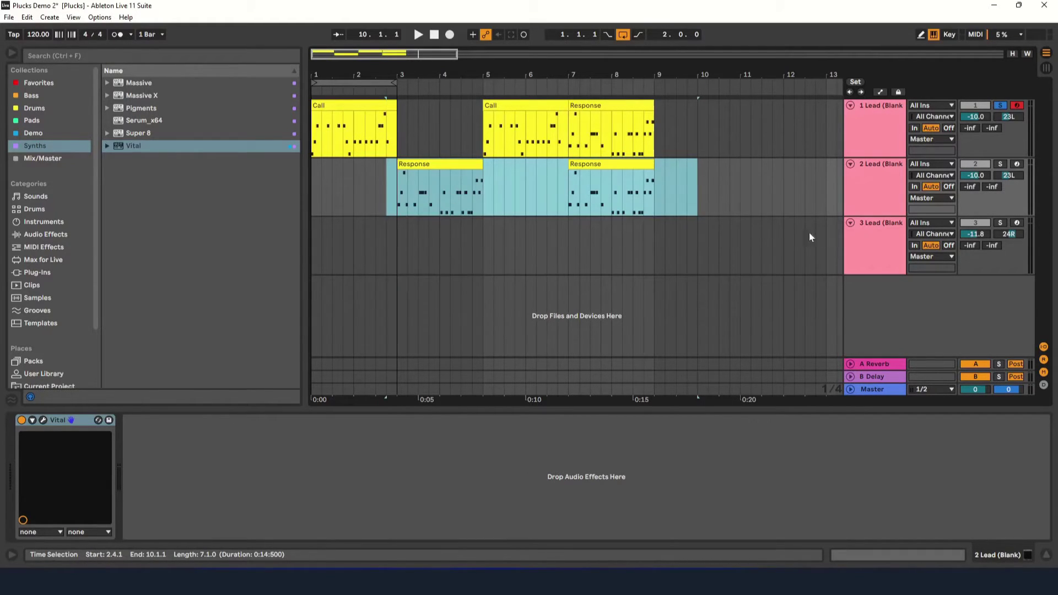
{"action": "left_click", "coordinate": [863, 246]}
{"action": "key", "text": "Delete"}
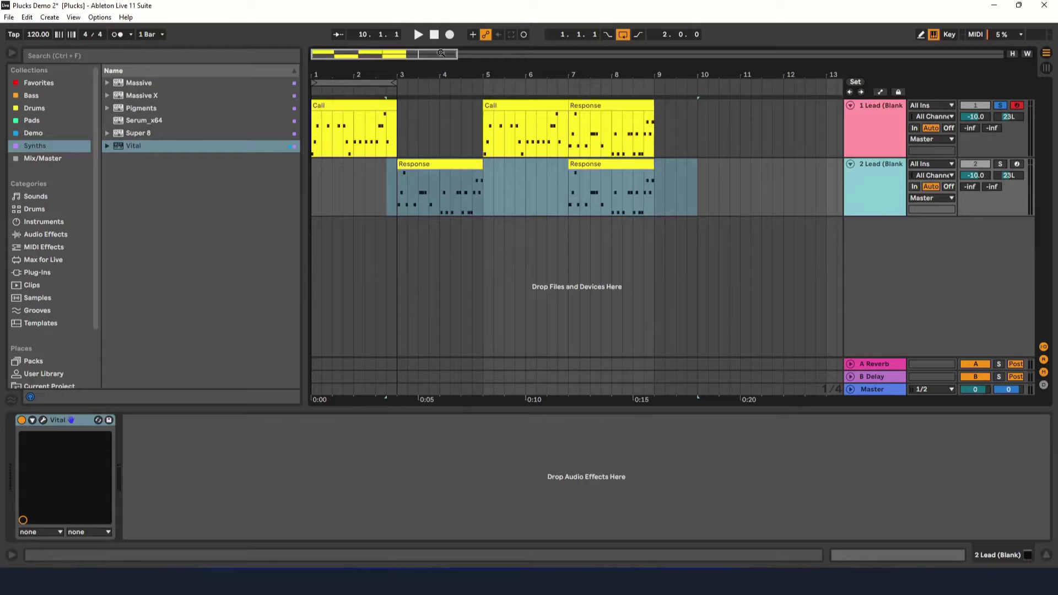
{"action": "left_click", "coordinate": [880, 130]}
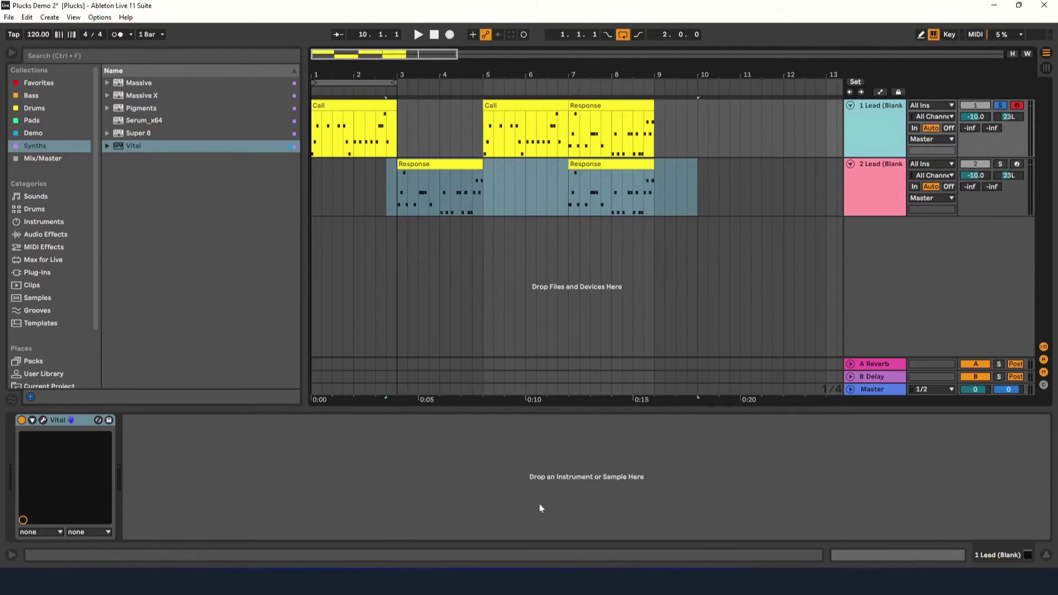
Step: Turn on Always Glide for the first lead and set the glide time to 0.035 seconds
{"action": "left_click", "coordinate": [43, 421]}
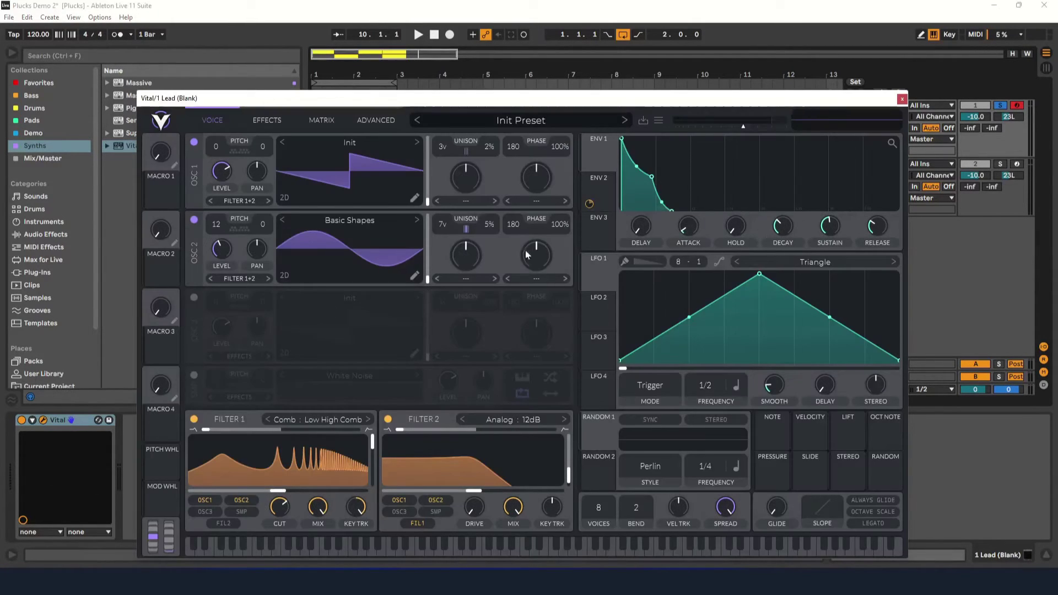
{"action": "left_click", "coordinate": [417, 35]}
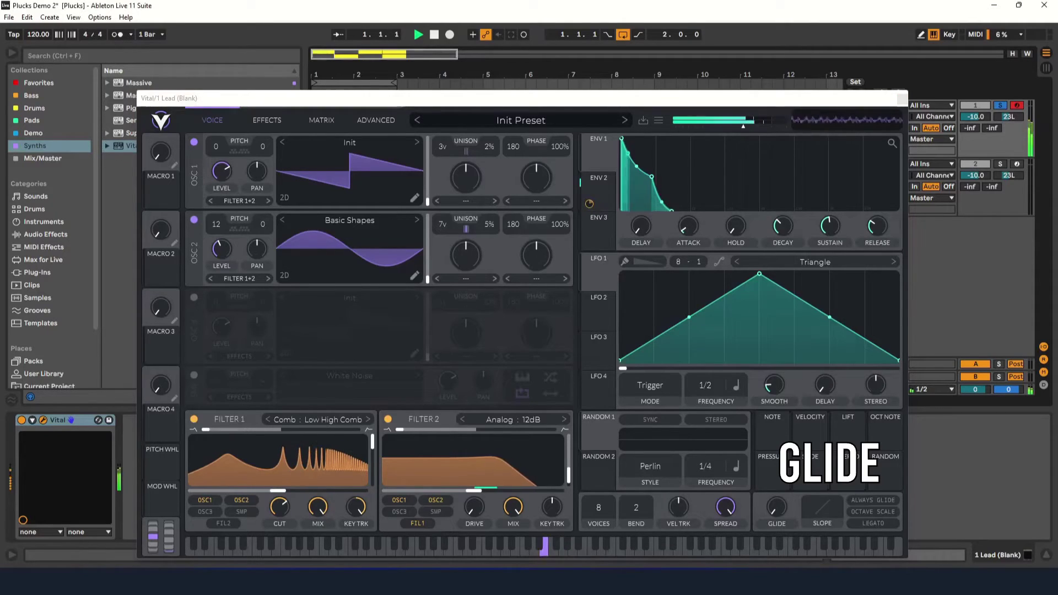
{"action": "left_click", "coordinate": [872, 499]}
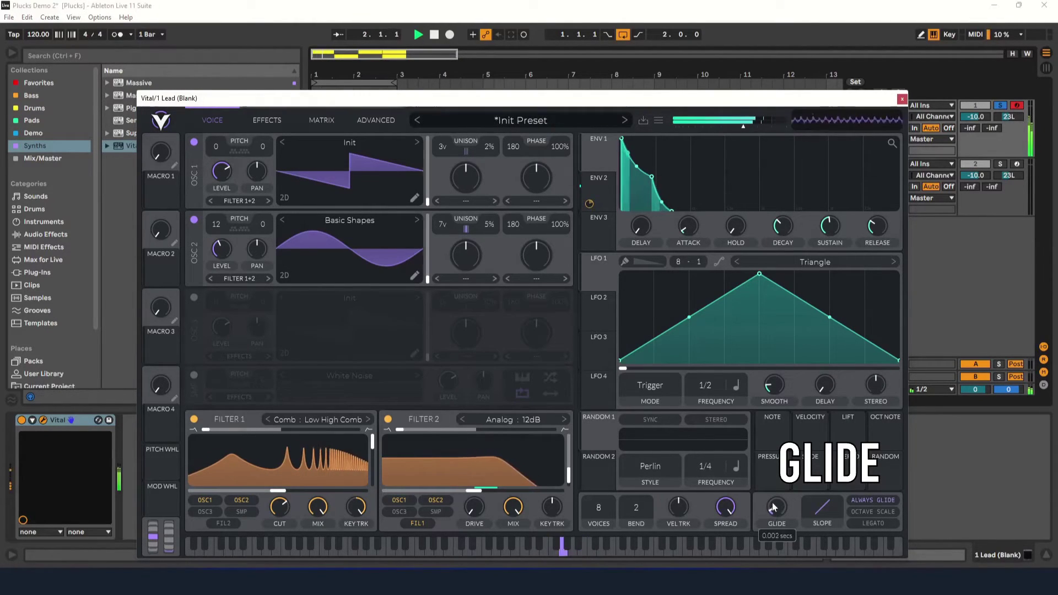
{"action": "left_click_drag", "start_coordinate": [772, 475], "coordinate": [772, 472]}
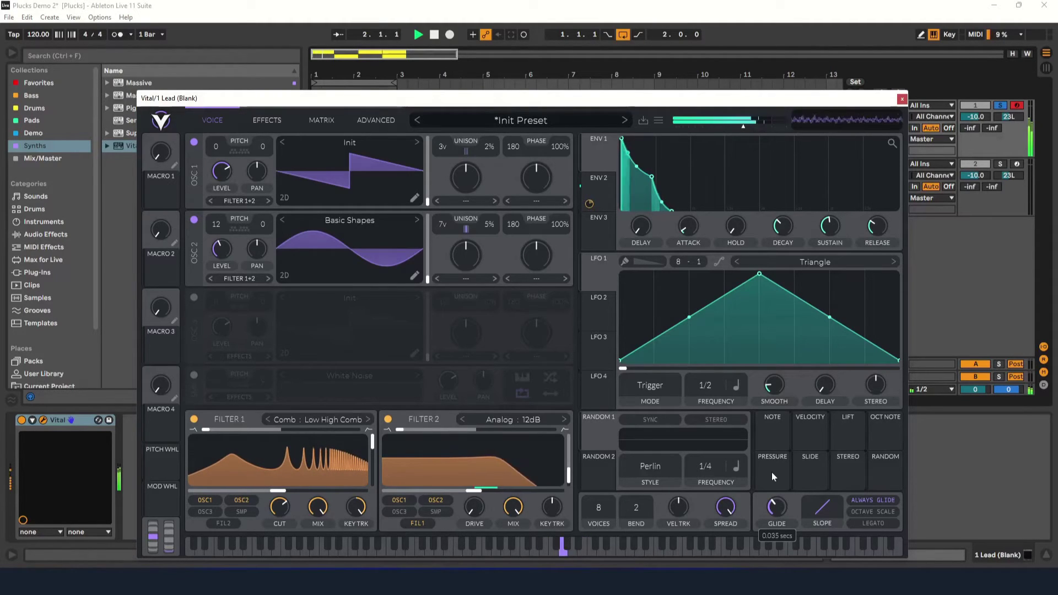
{"action": "left_click", "coordinate": [436, 34]}
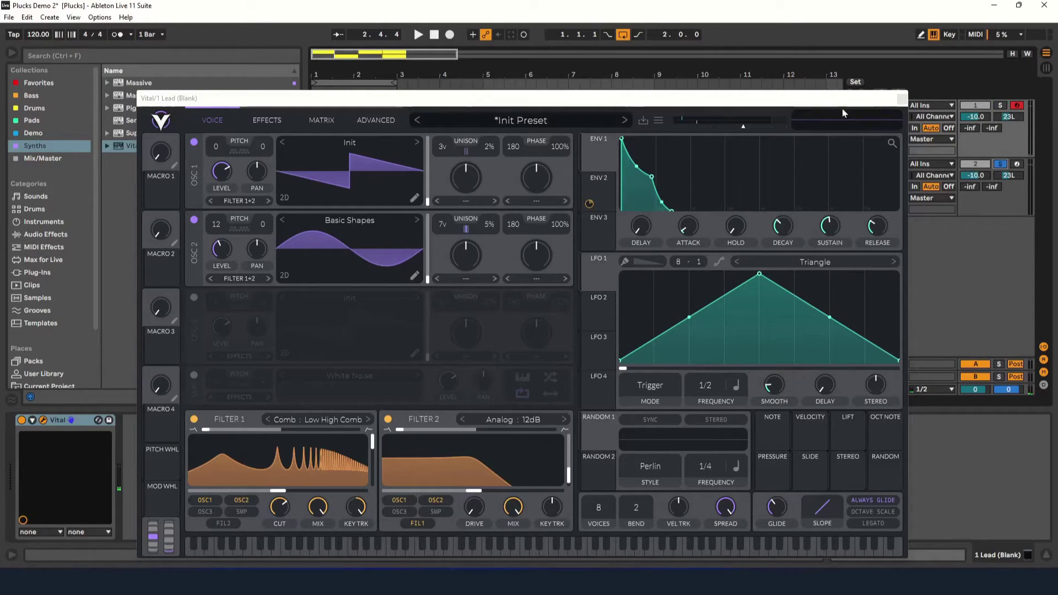
{"action": "left_click", "coordinate": [900, 101]}
Step: Loop the Response clip on track 2 with Ctrl+L and play it with the second lead's Vital open
{"action": "left_click", "coordinate": [434, 164]}
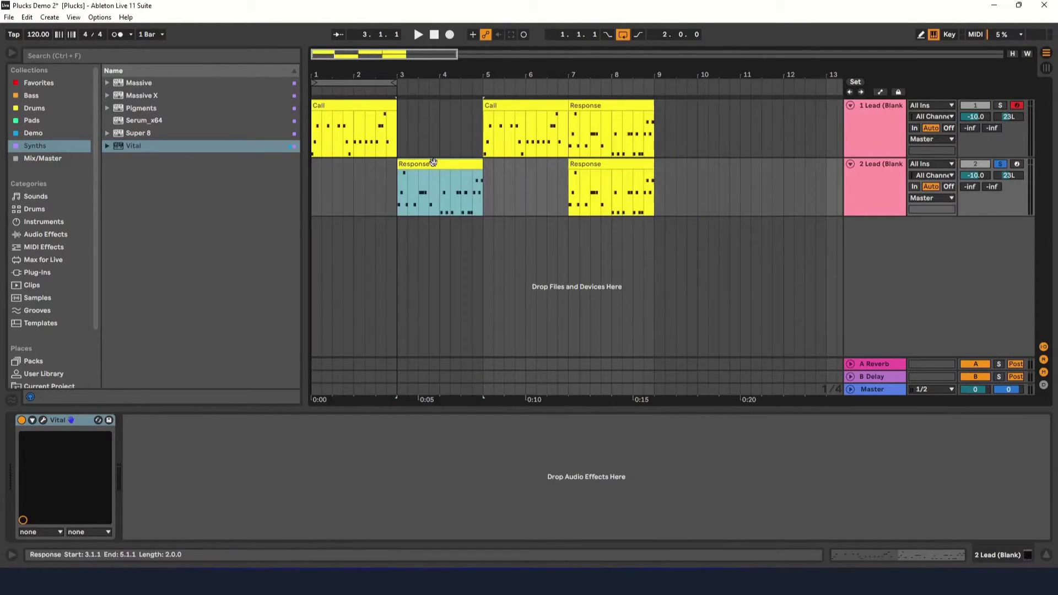
{"action": "key", "text": "ctrl+l"}
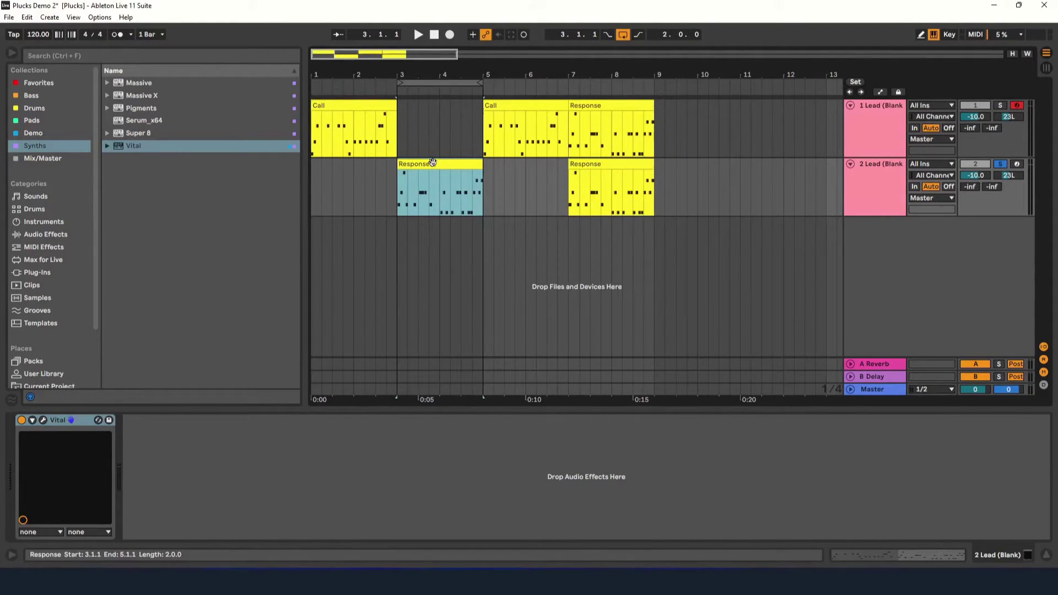
{"action": "left_click", "coordinate": [44, 420]}
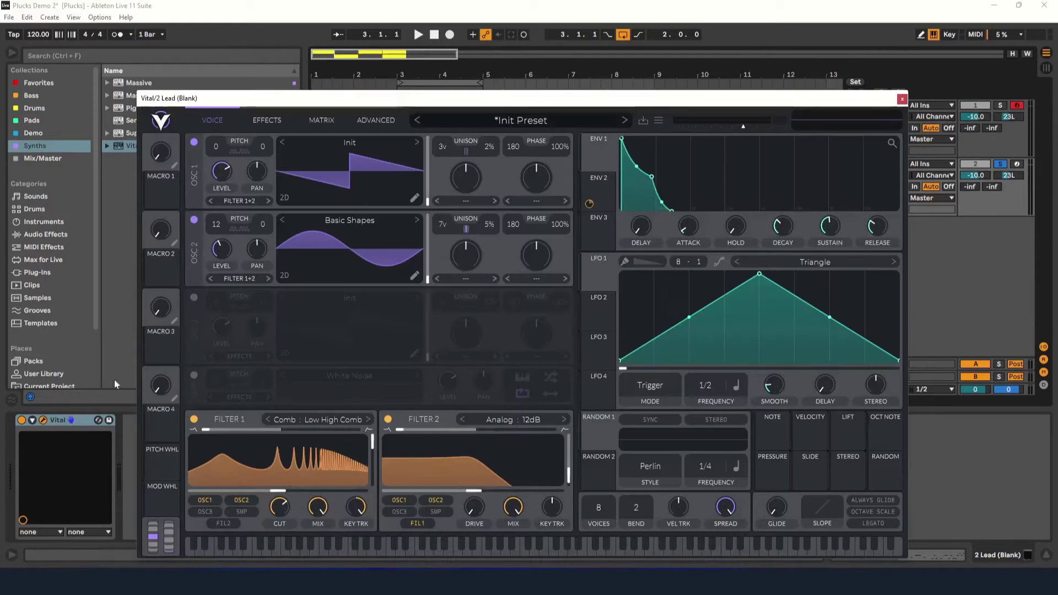
{"action": "left_click", "coordinate": [386, 81]}
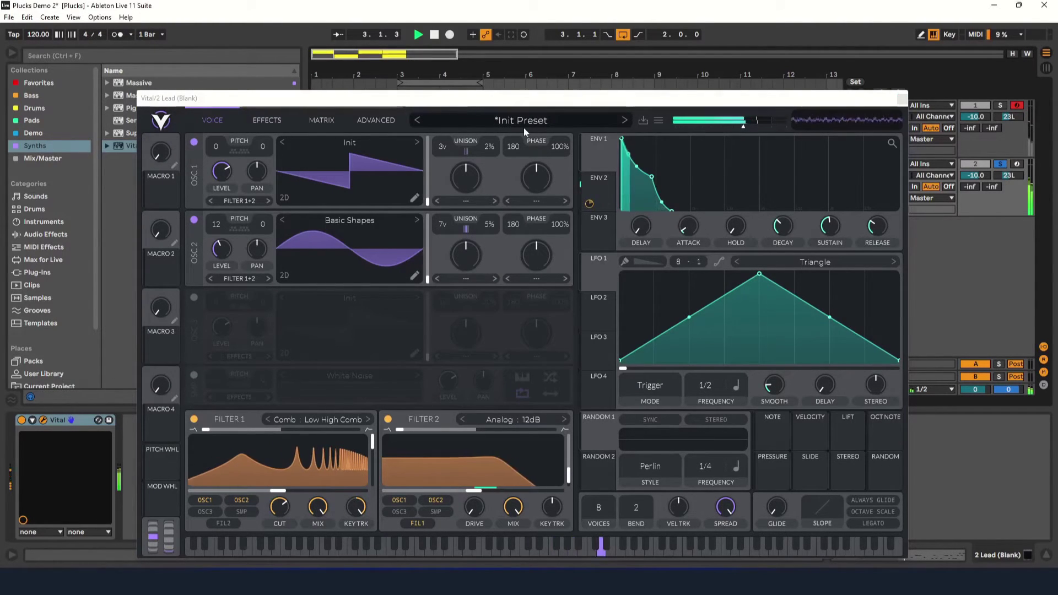
Step: Morph oscillator 2 to a saw with 4% detune, switch off Filter 1, and raise Filter 2's cutoff
{"action": "left_click_drag", "start_coordinate": [338, 254], "coordinate": [343, 224]}
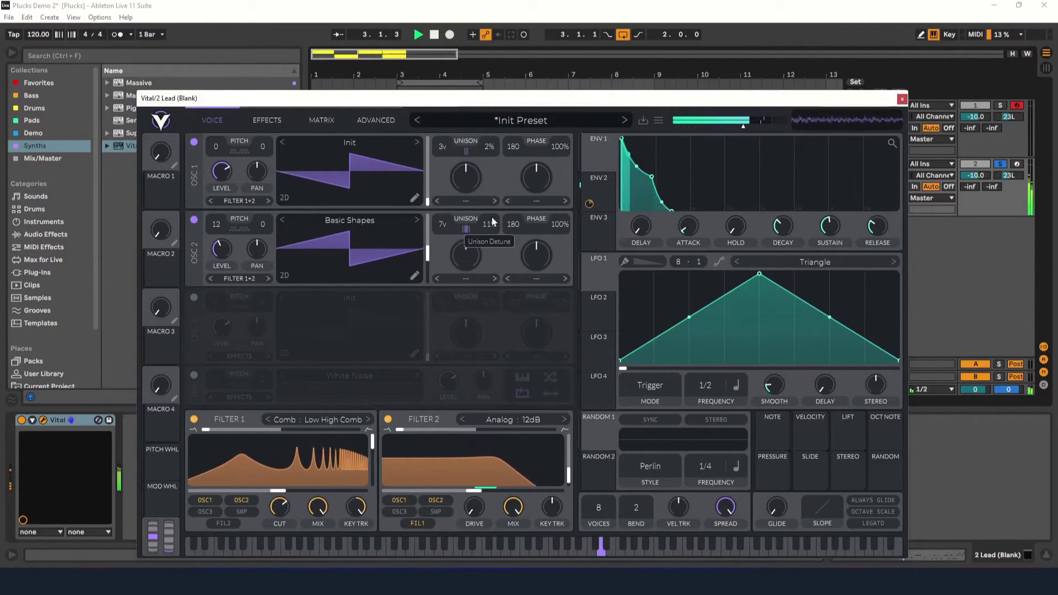
{"action": "left_click_drag", "start_coordinate": [490, 230], "coordinate": [490, 233]}
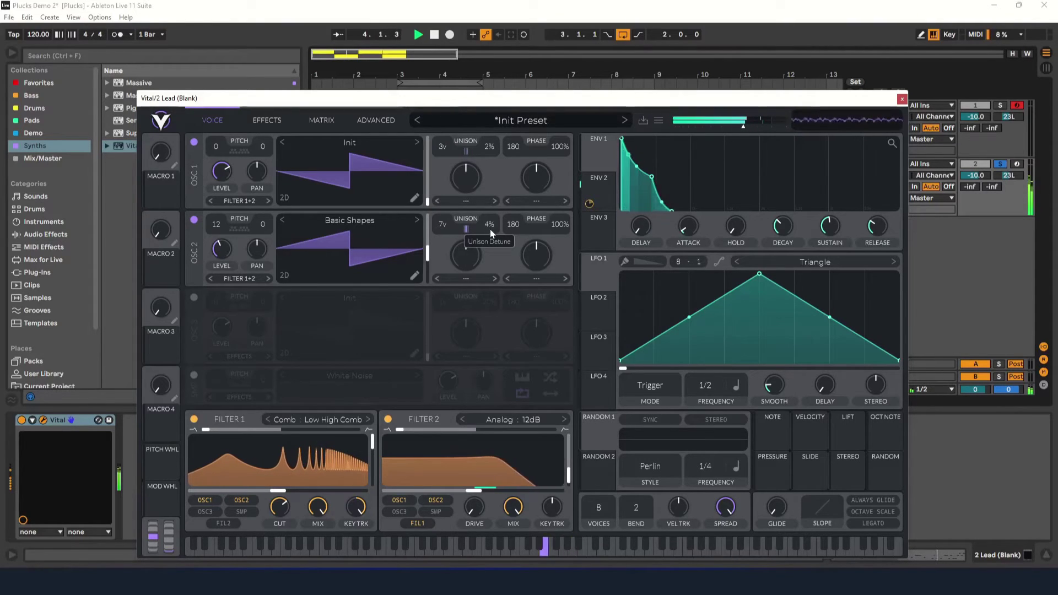
{"action": "left_click", "coordinate": [194, 419]}
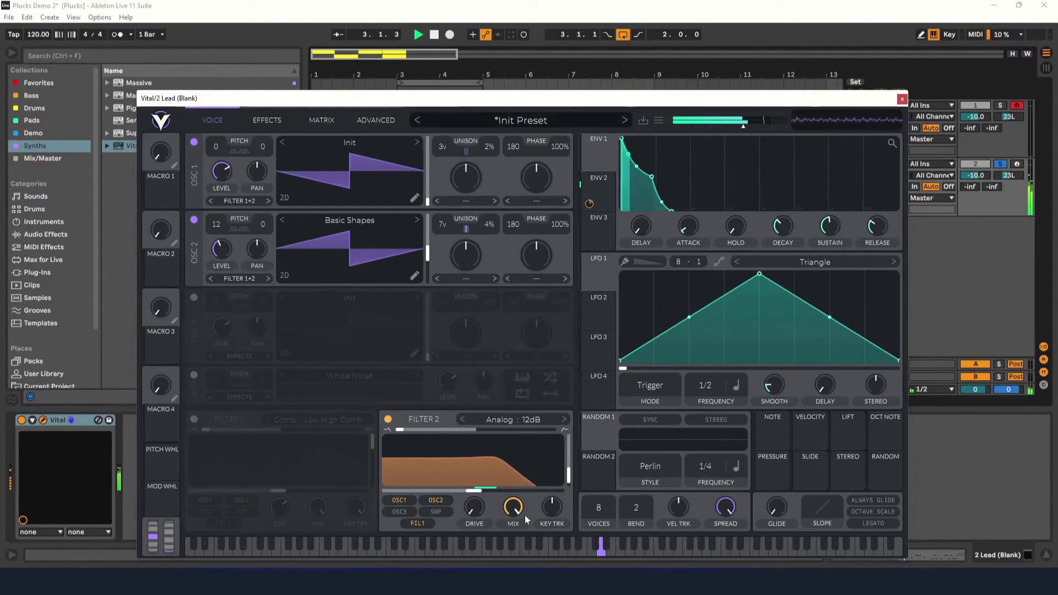
{"action": "left_click_drag", "start_coordinate": [477, 490], "coordinate": [463, 493]}
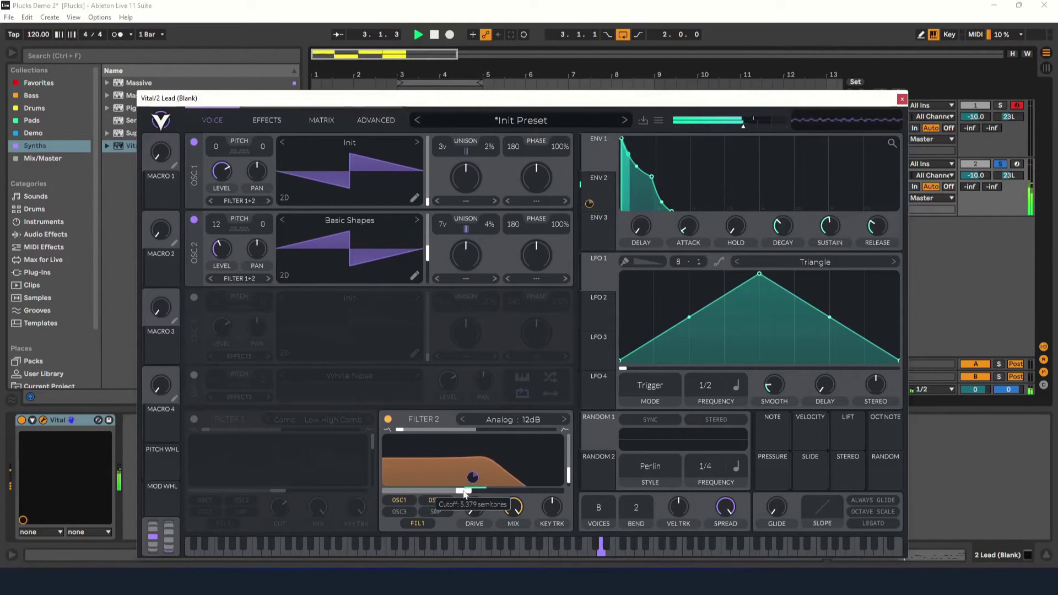
{"action": "left_click_drag", "start_coordinate": [477, 493], "coordinate": [487, 494]}
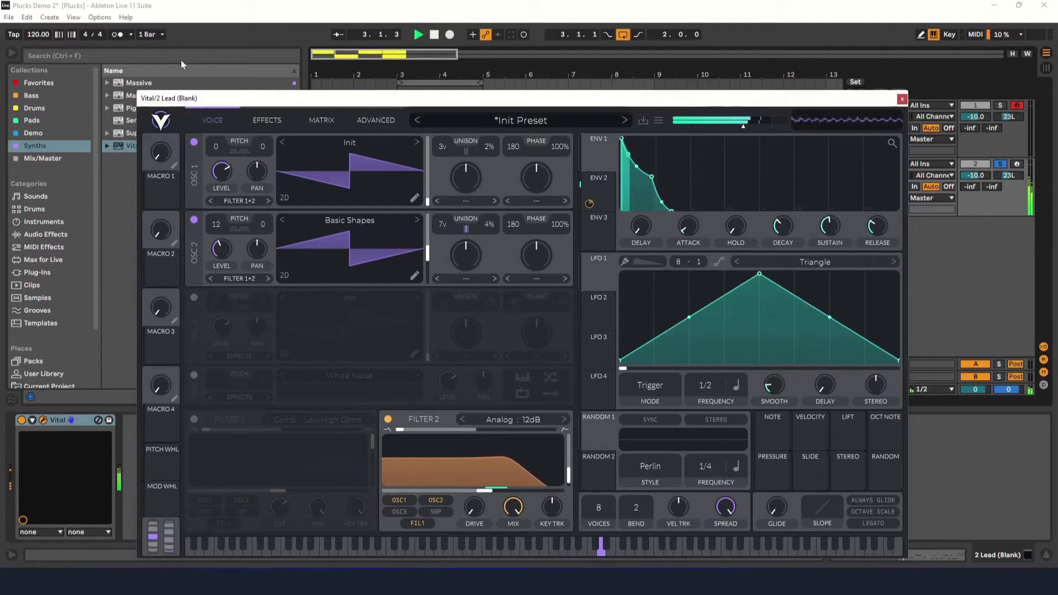
Step: Add Distortion at the top of the effects chain with drive raised to 6 dB
{"action": "left_click", "coordinate": [266, 120]}
{"action": "left_click", "coordinate": [197, 280]}
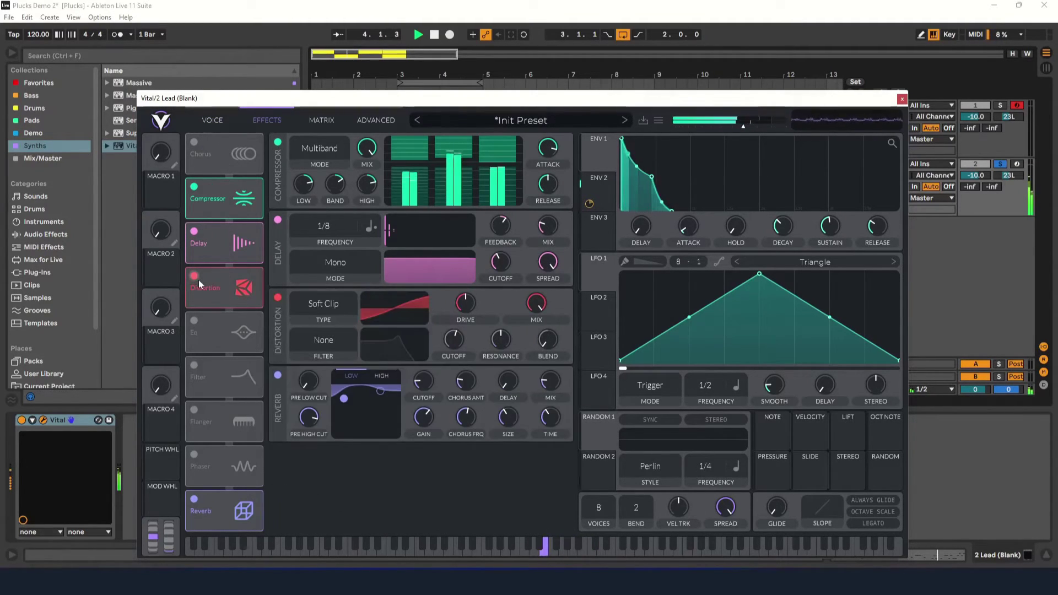
{"action": "left_click_drag", "start_coordinate": [221, 288], "coordinate": [204, 160]}
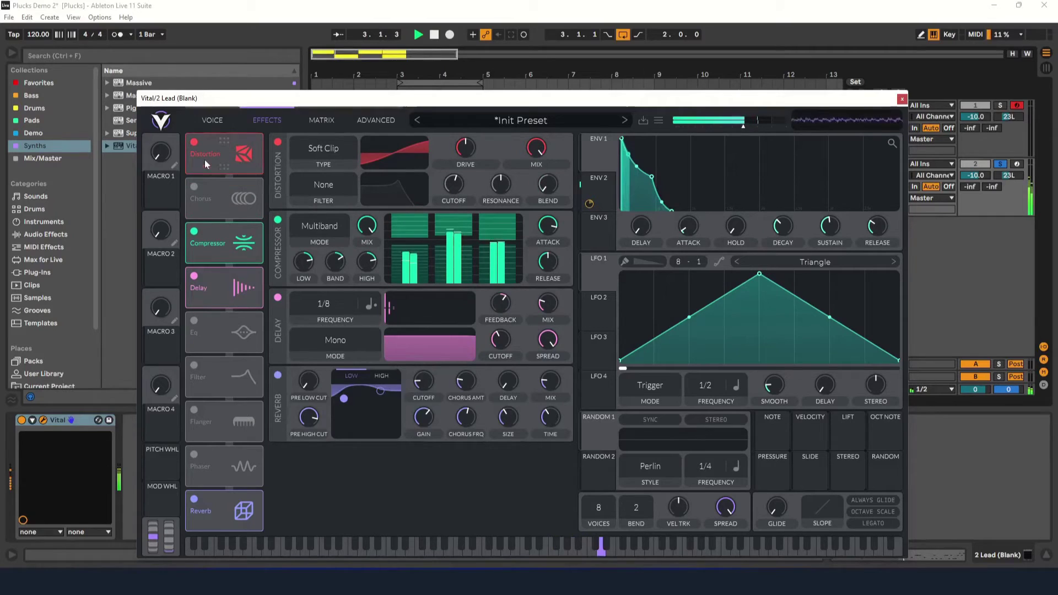
{"action": "left_click_drag", "start_coordinate": [457, 155], "coordinate": [466, 152]}
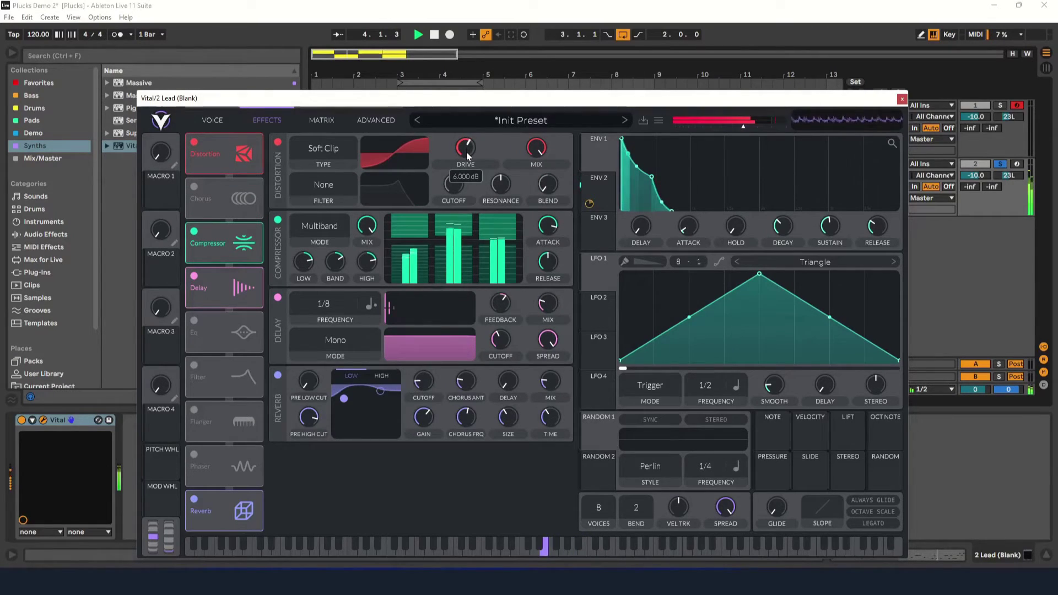
Step: Lower the output volume and switch the compressor to Single Band
{"action": "left_click_drag", "start_coordinate": [741, 131], "coordinate": [739, 128]}
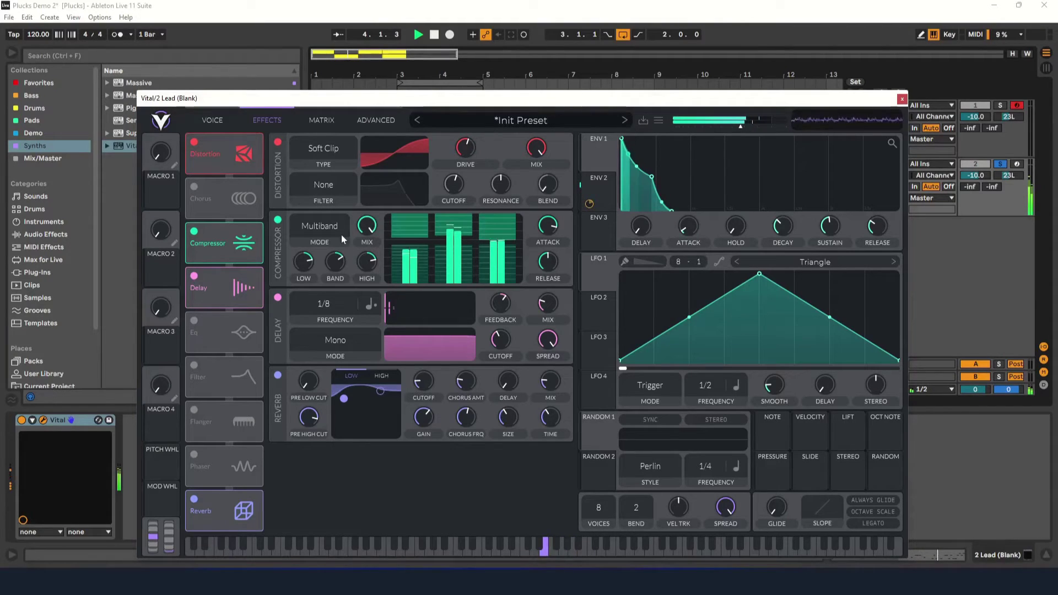
{"action": "left_click", "coordinate": [311, 226]}
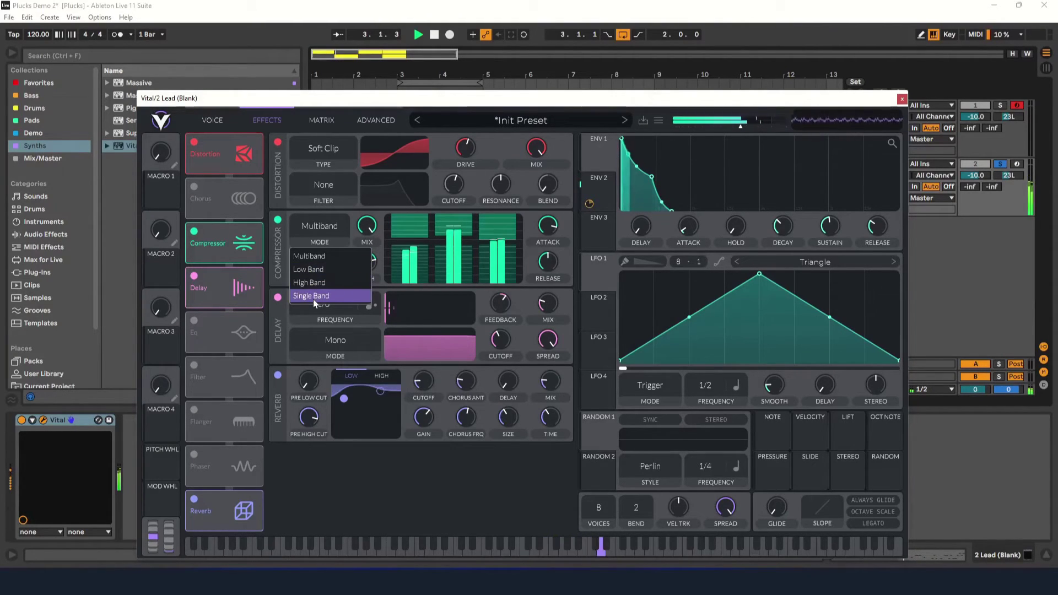
{"action": "left_click", "coordinate": [312, 299]}
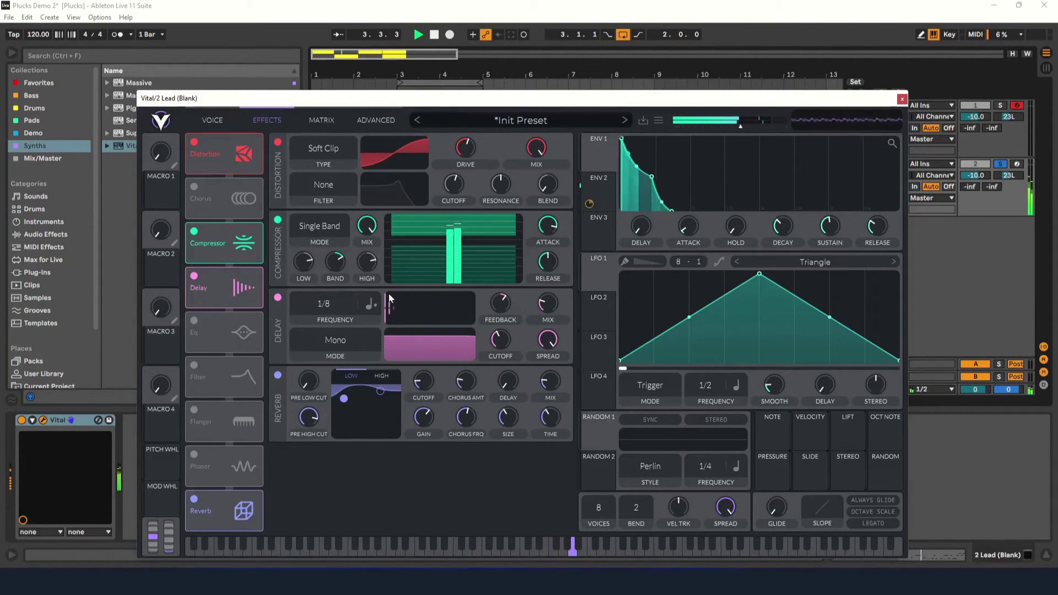
{"action": "left_click", "coordinate": [438, 36]}
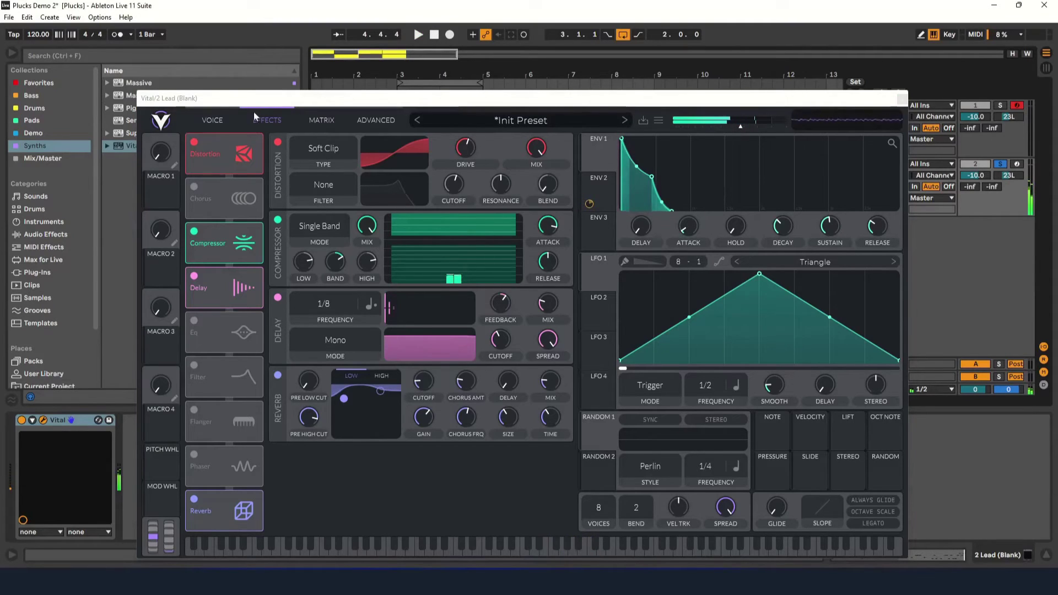
Step: Switch Filter 2 to the Dirty 24dB filter type
{"action": "left_click", "coordinate": [213, 121]}
{"action": "left_click", "coordinate": [212, 121]}
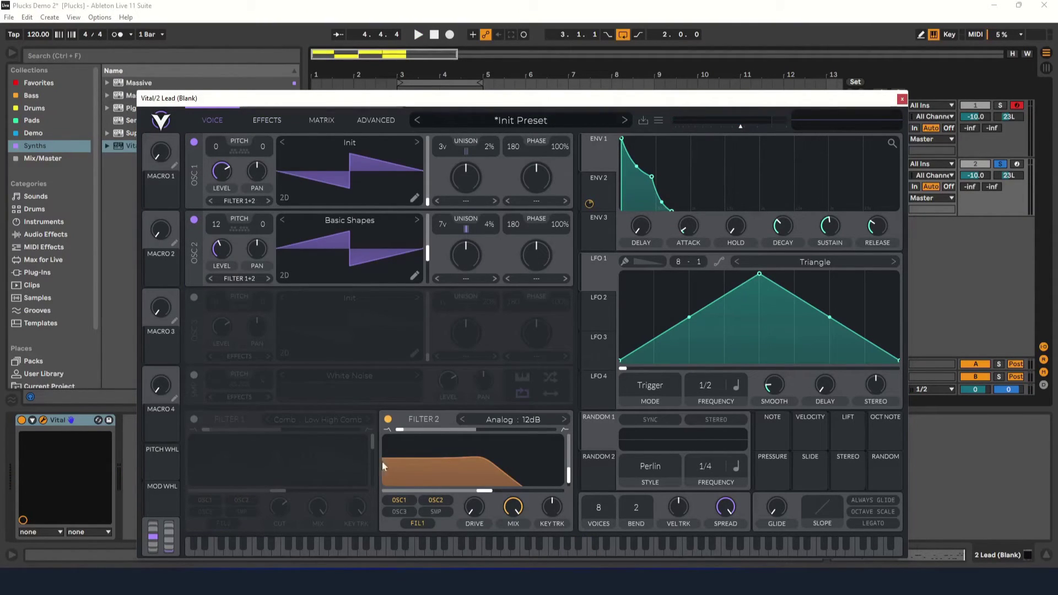
{"action": "left_click", "coordinate": [519, 420]}
{"action": "left_click", "coordinate": [587, 435]}
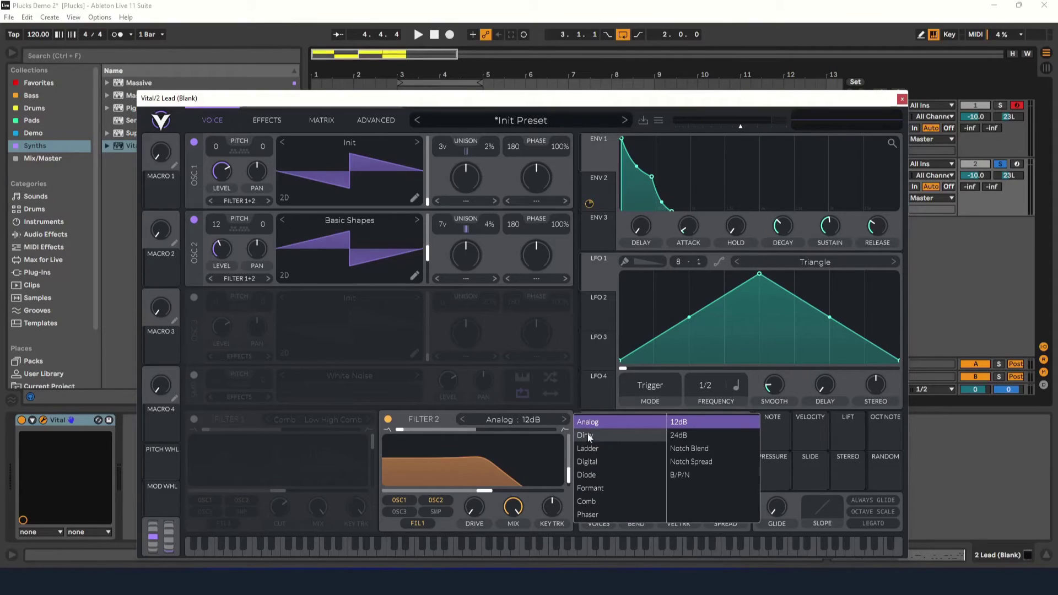
{"action": "left_click", "coordinate": [679, 436]}
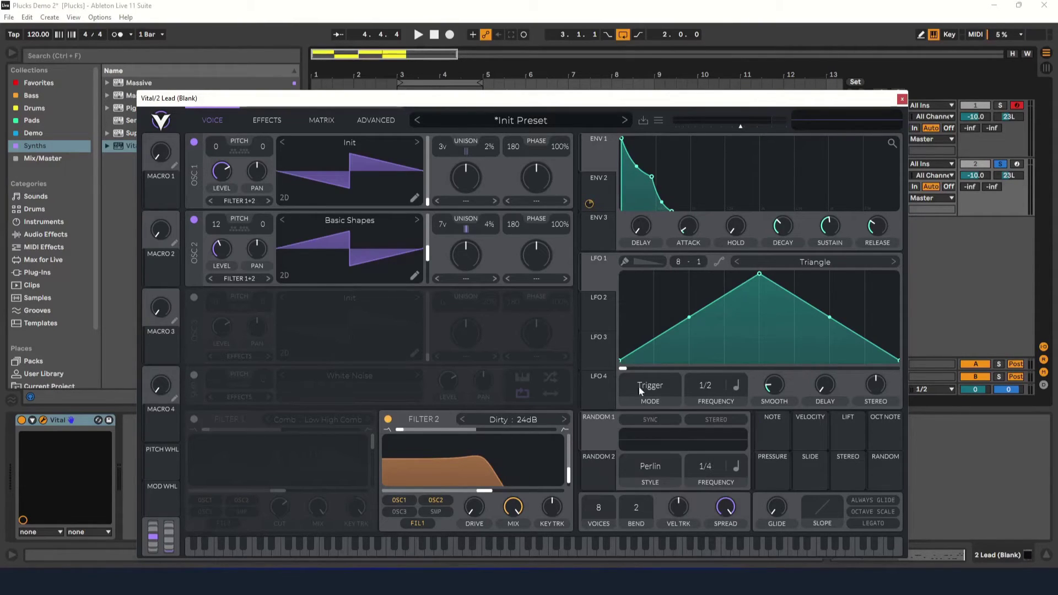
Step: Raise Filter 2's resonance to about 39% and boost its drive while auditioning playback
{"action": "left_click", "coordinate": [417, 37]}
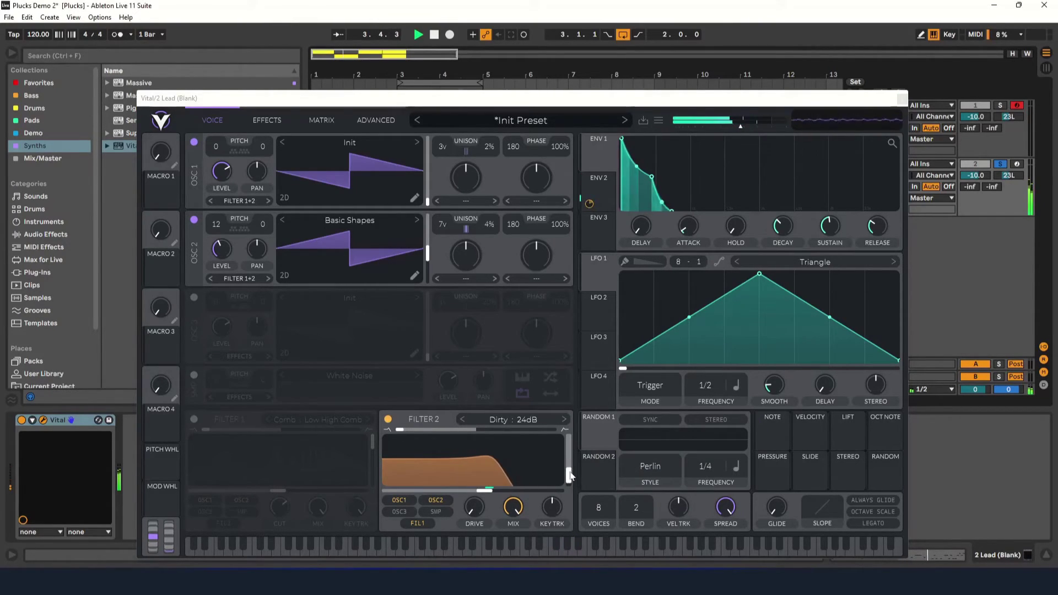
{"action": "left_click_drag", "start_coordinate": [570, 476], "coordinate": [572, 466]}
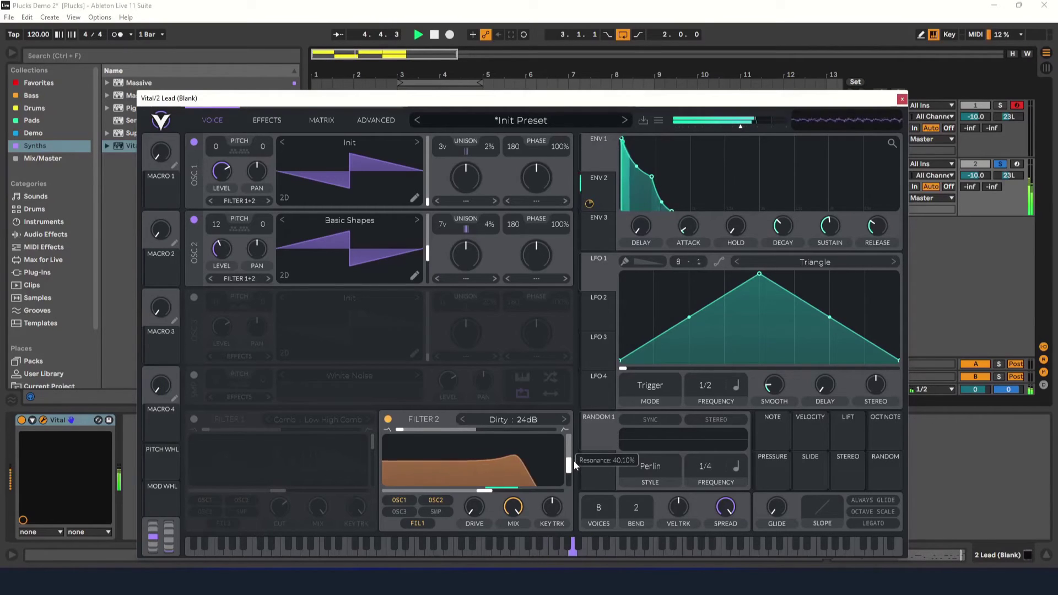
{"action": "left_click_drag", "start_coordinate": [474, 507], "coordinate": [478, 491]}
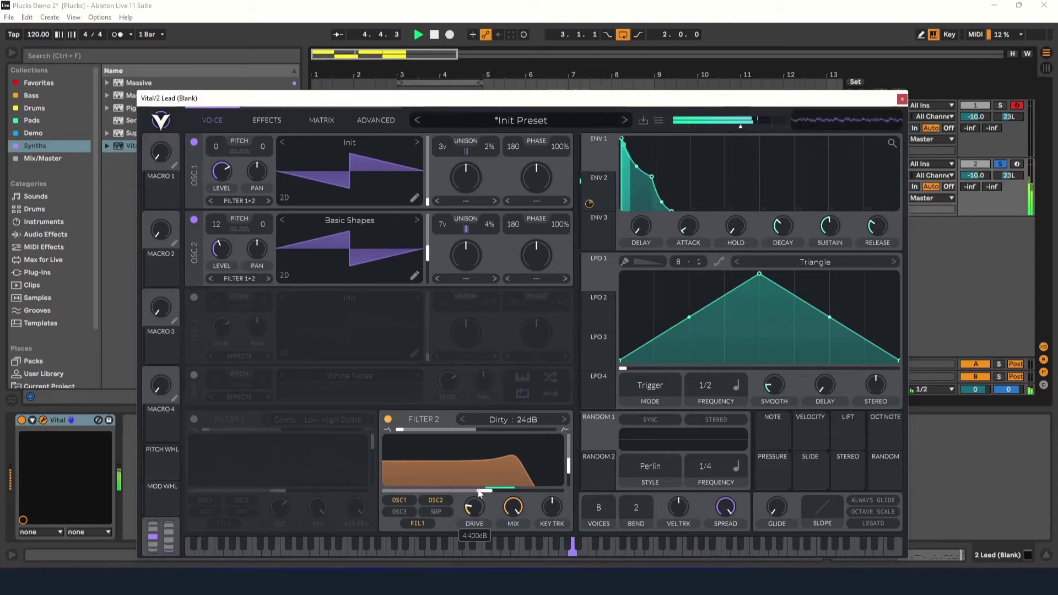
{"action": "left_click", "coordinate": [434, 35]}
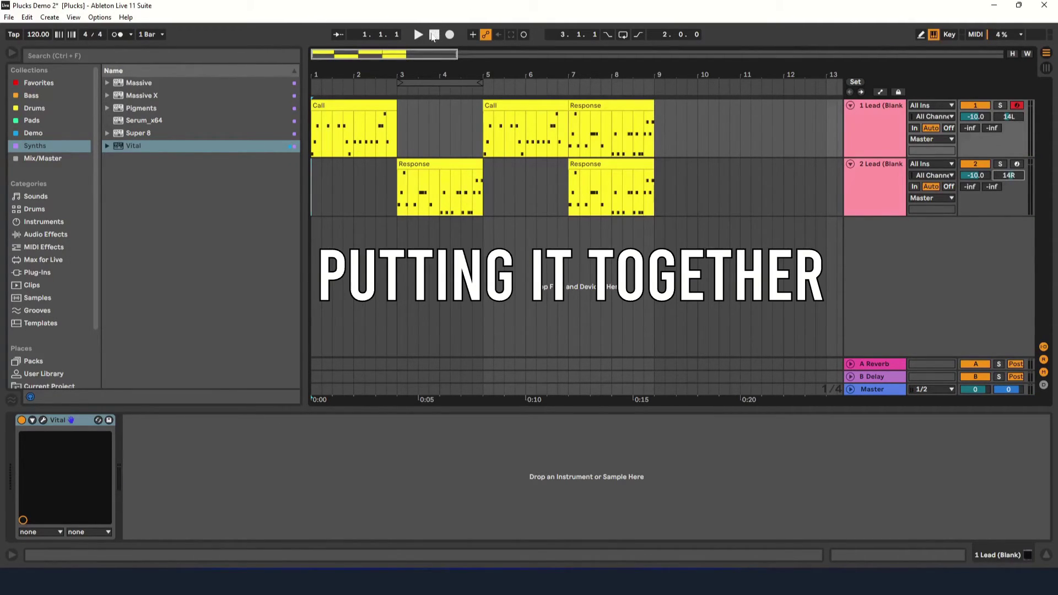
Step: Play the arrangement to hear both plucks trading call and response
{"action": "left_click", "coordinate": [419, 36]}
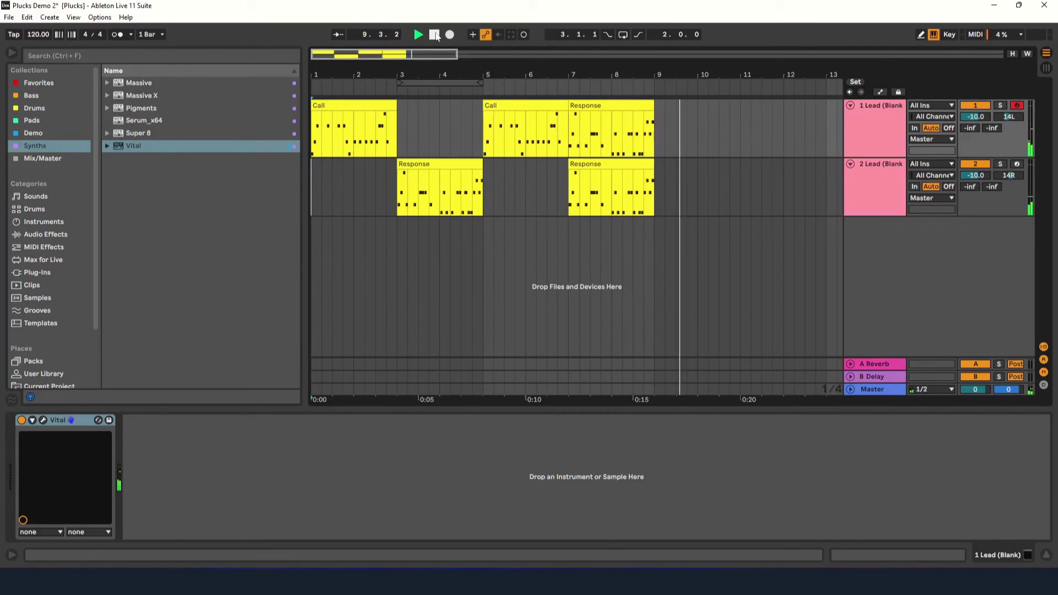
Step: Stop playback, then play the finished Plucks Demo call-and-response
{"action": "left_click", "coordinate": [435, 35]}
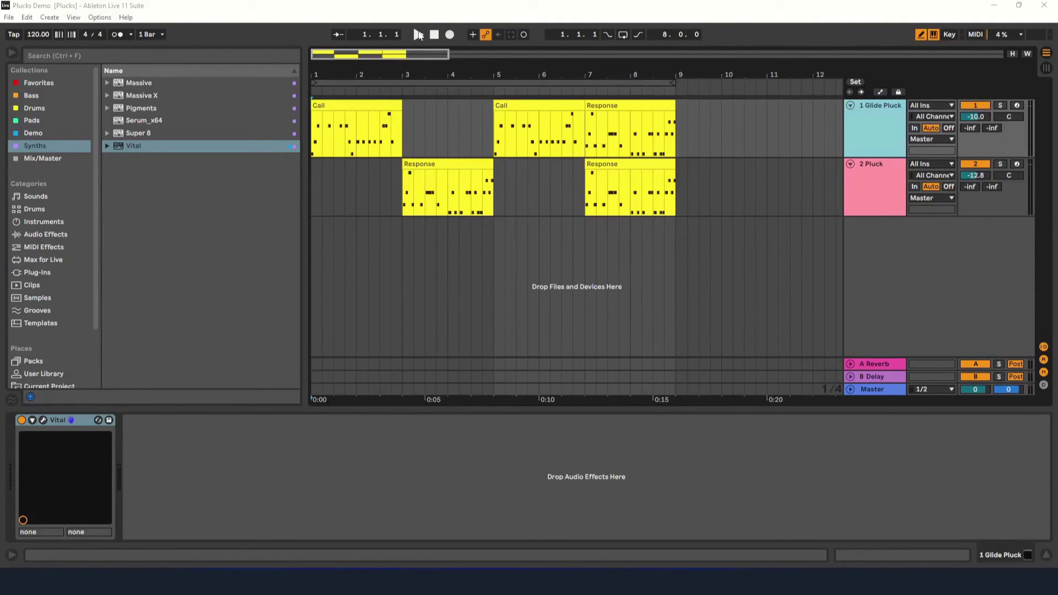
{"action": "left_click", "coordinate": [417, 36]}
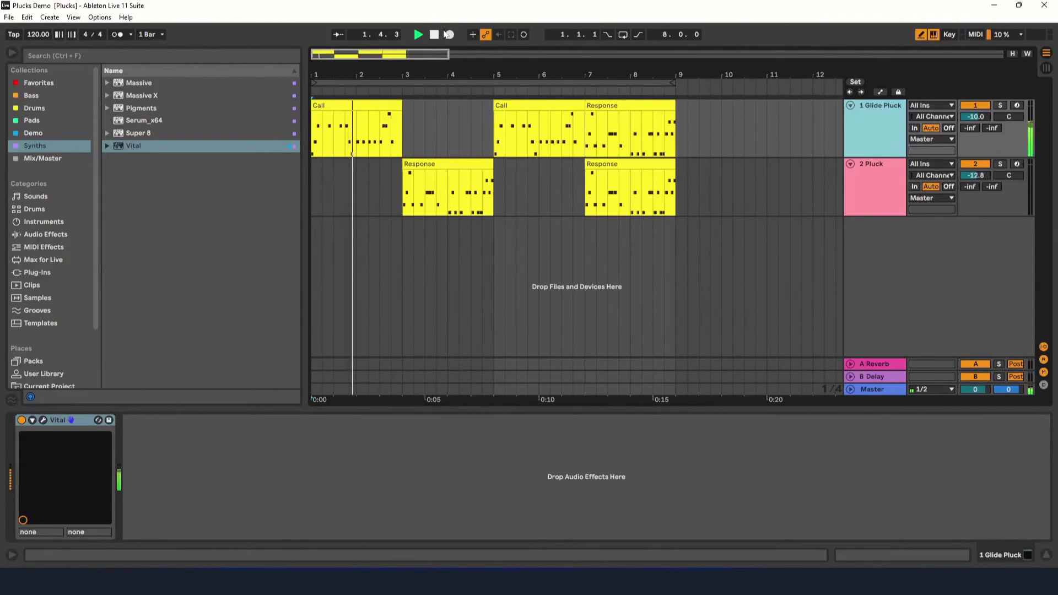